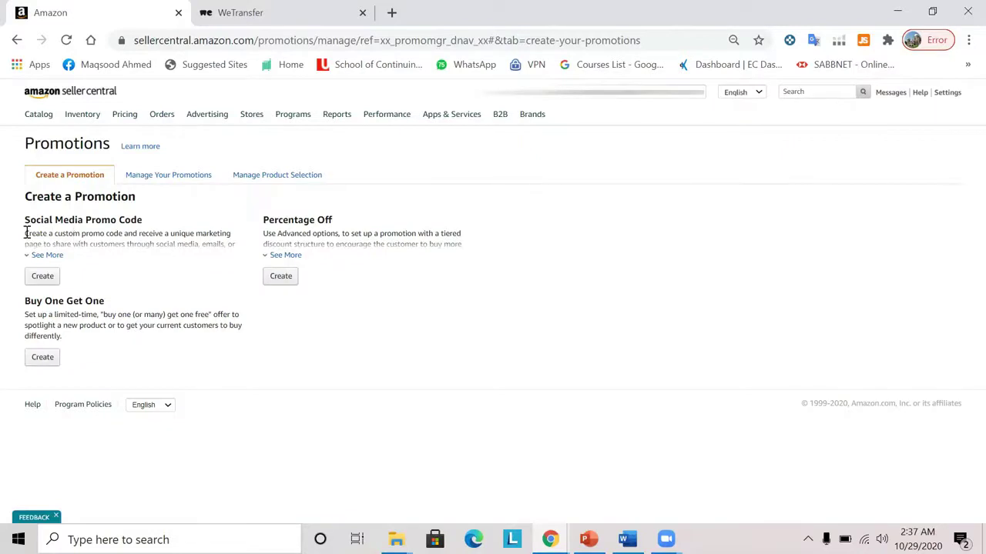
Step: Start a new Social Media Promo Code promotion and look over its conditions, scheduling and additional options
{"action": "left_click", "coordinate": [42, 276]}
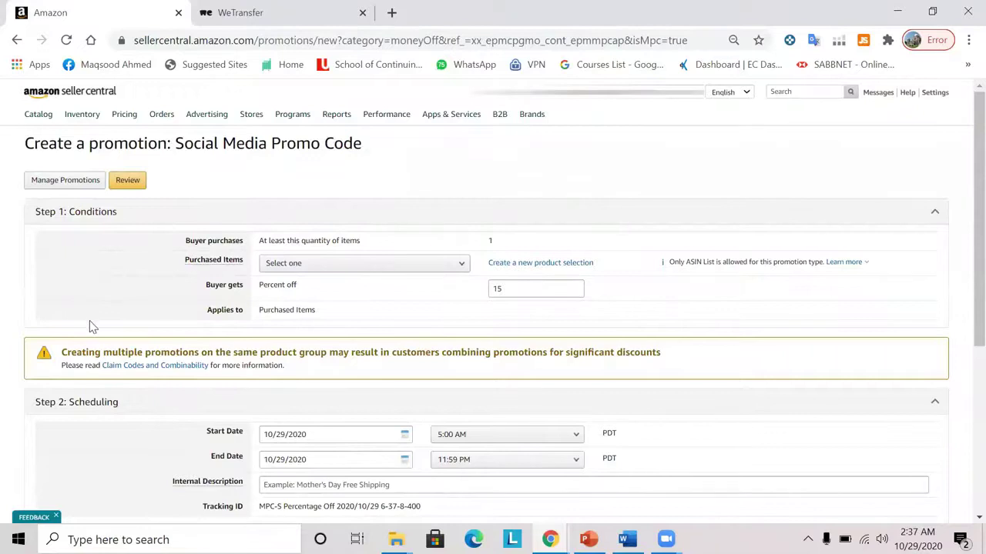
{"action": "scroll", "coordinate": [91, 331], "scroll_direction": "down", "scroll_amount": 3}
{"action": "scroll", "coordinate": [93, 337], "scroll_direction": "up", "scroll_amount": 3}
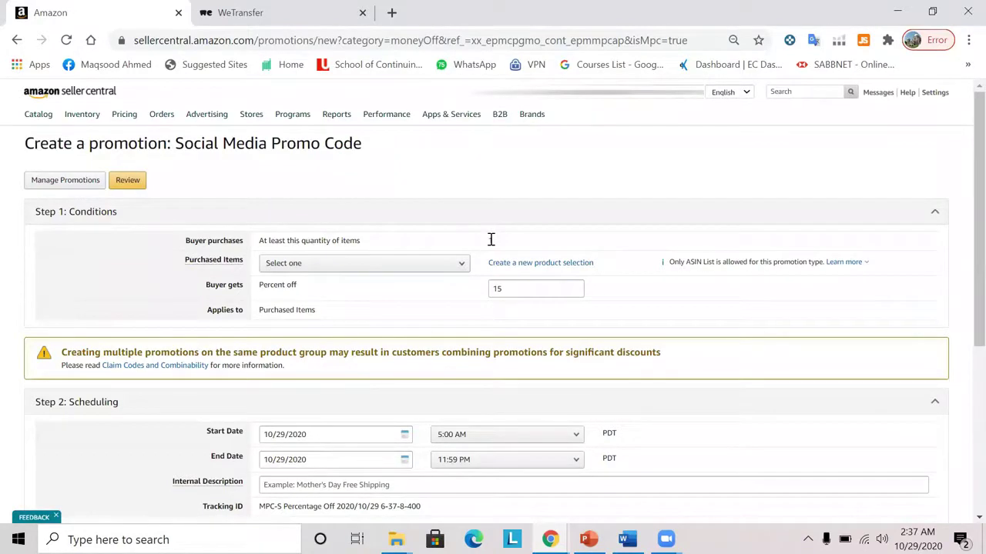
{"action": "mouse_move", "coordinate": [199, 263]}
{"action": "scroll", "coordinate": [381, 310], "scroll_direction": "down", "scroll_amount": 1}
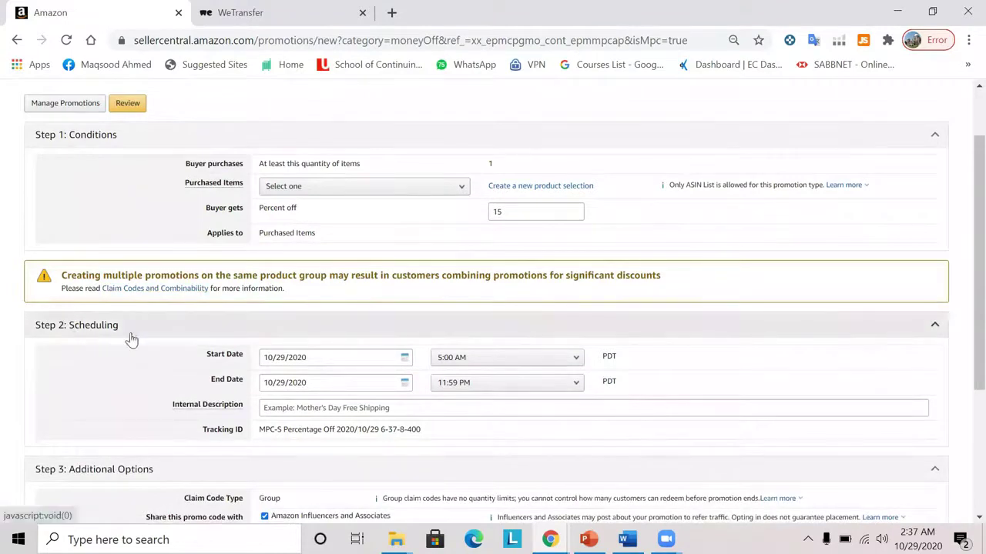
{"action": "scroll", "coordinate": [158, 333], "scroll_direction": "down", "scroll_amount": 1}
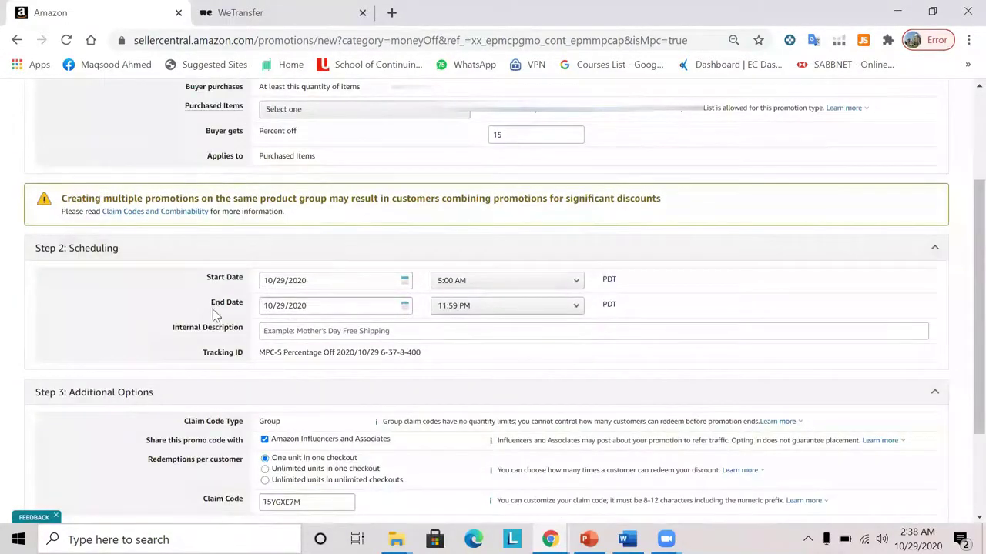
{"action": "mouse_move", "coordinate": [223, 329]}
{"action": "scroll", "coordinate": [55, 357], "scroll_direction": "down", "scroll_amount": 1}
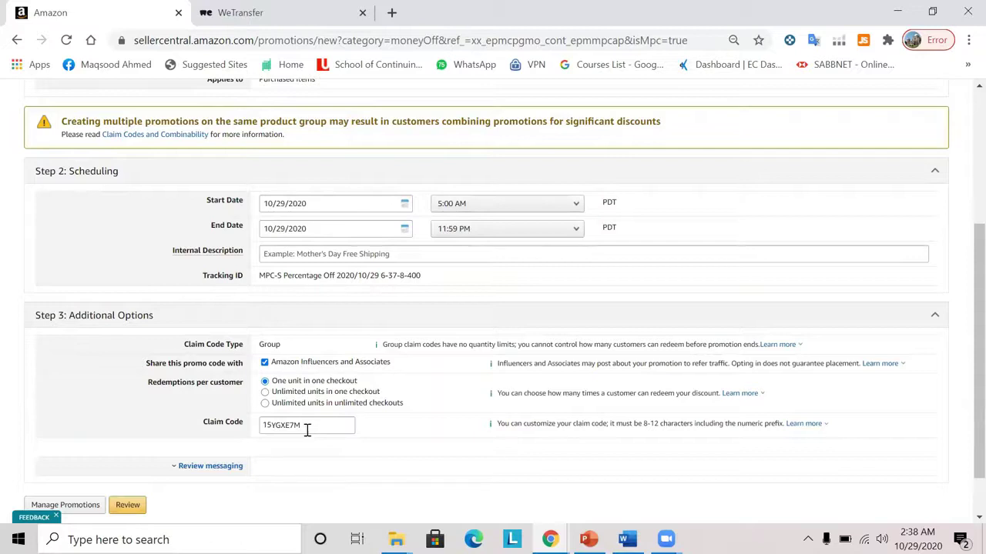
{"action": "scroll", "coordinate": [188, 442], "scroll_direction": "up", "scroll_amount": 3}
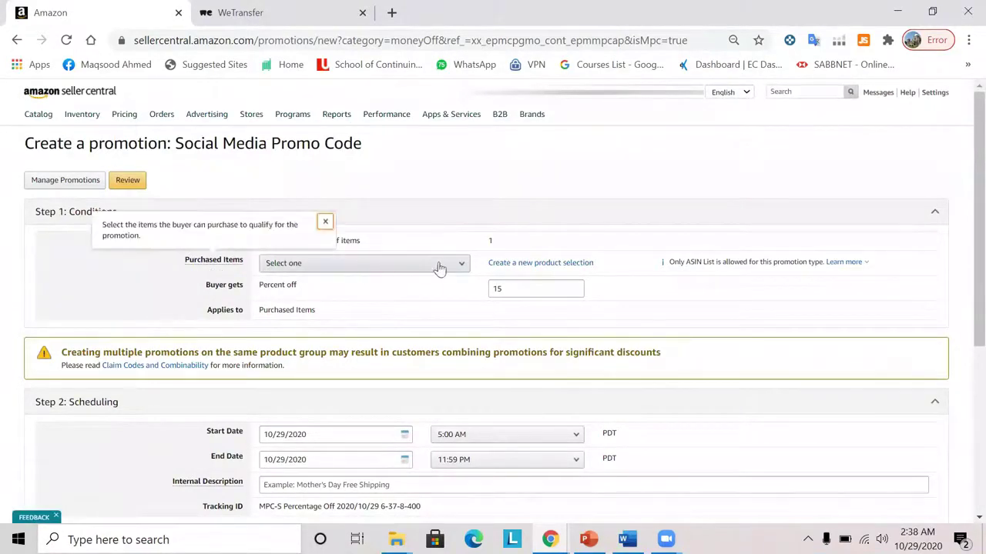
Step: Start a new product selection named KitchenBox with the internal description "KitchenBox IG Campaign"
{"action": "left_click", "coordinate": [530, 265]}
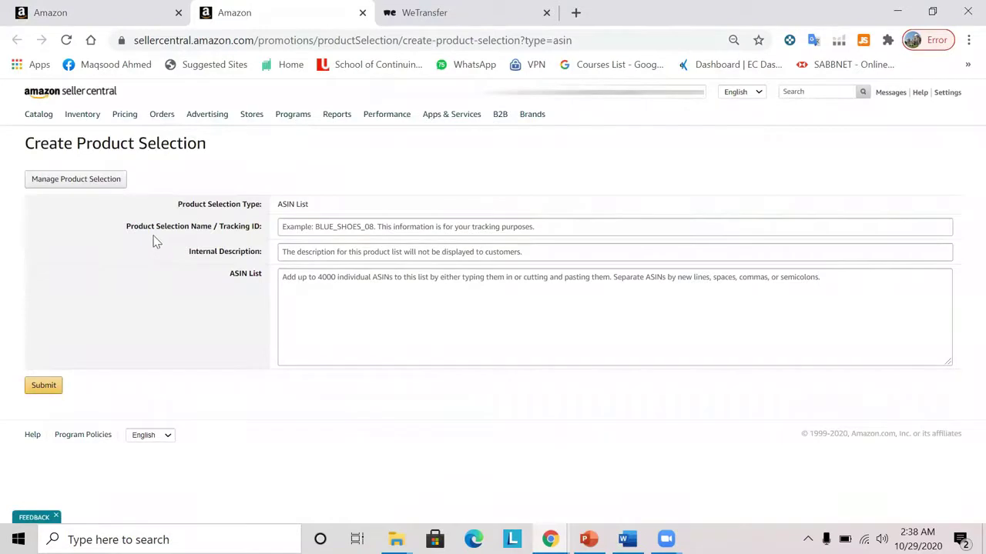
{"action": "left_click", "coordinate": [304, 229]}
{"action": "type", "text": "k"}
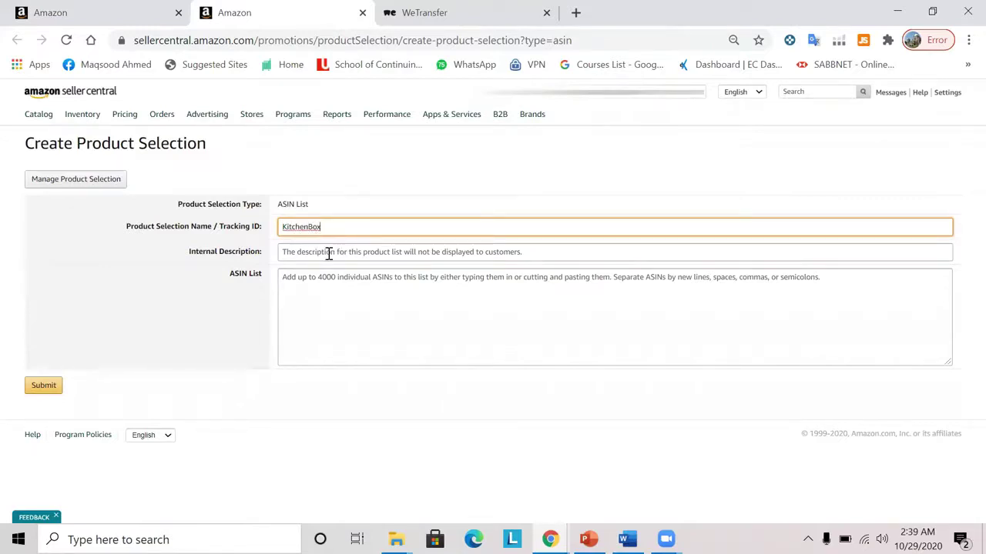
{"action": "left_click", "coordinate": [328, 254]}
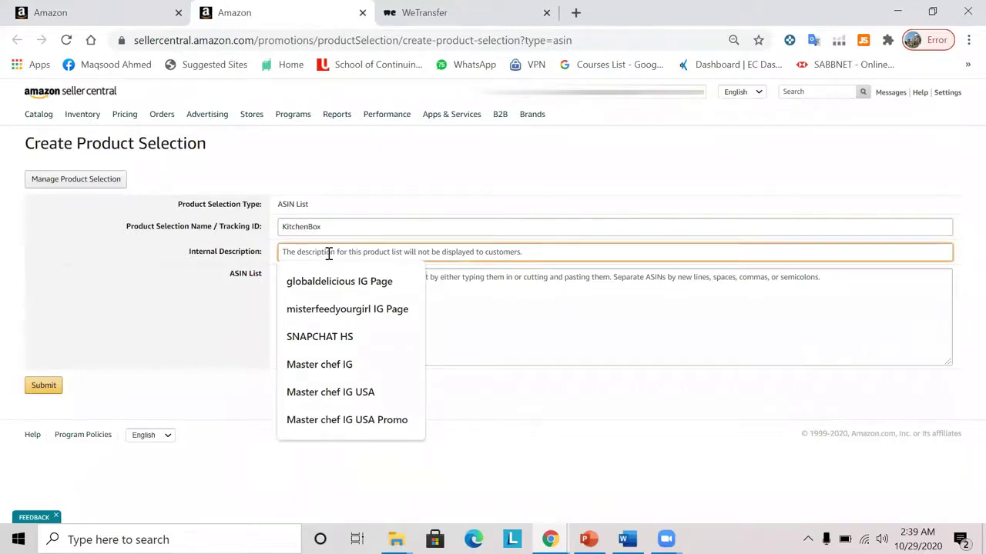
{"action": "type", "text": "Ki"}
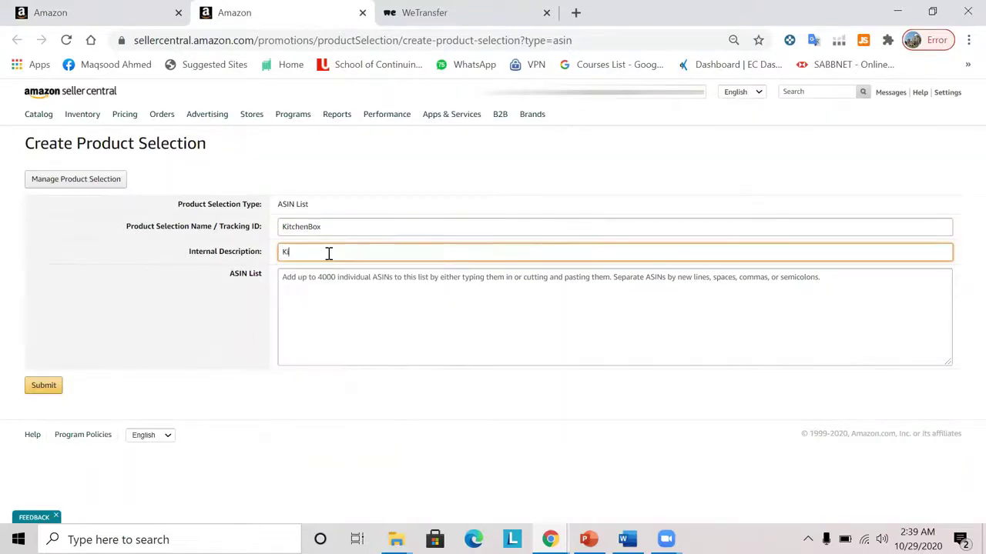
{"action": "type", "text": "tchenBox IG Campaign"}
Step: Copy the product's ASIN from the open Word document into the ASIN list and submit the product selection
{"action": "left_click", "coordinate": [380, 298]}
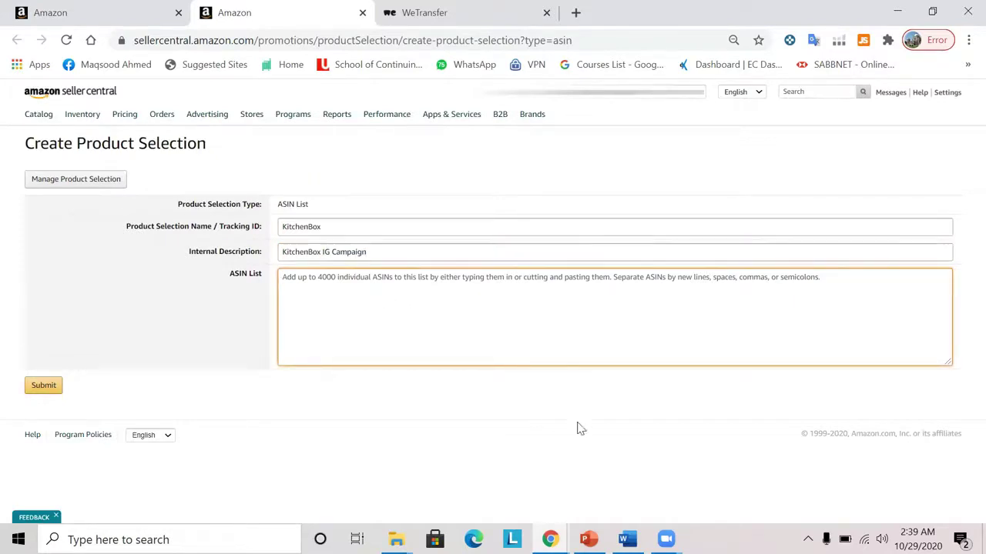
{"action": "left_click", "coordinate": [626, 539]}
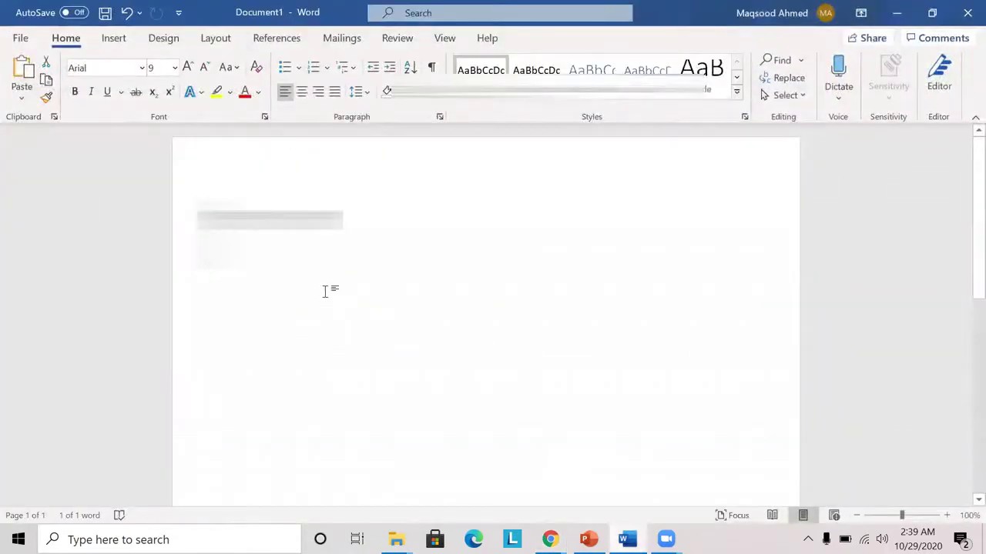
{"action": "double_click", "coordinate": [239, 220]}
{"action": "key", "text": "ctrl+c"}
{"action": "key", "text": "alt+Tab"}
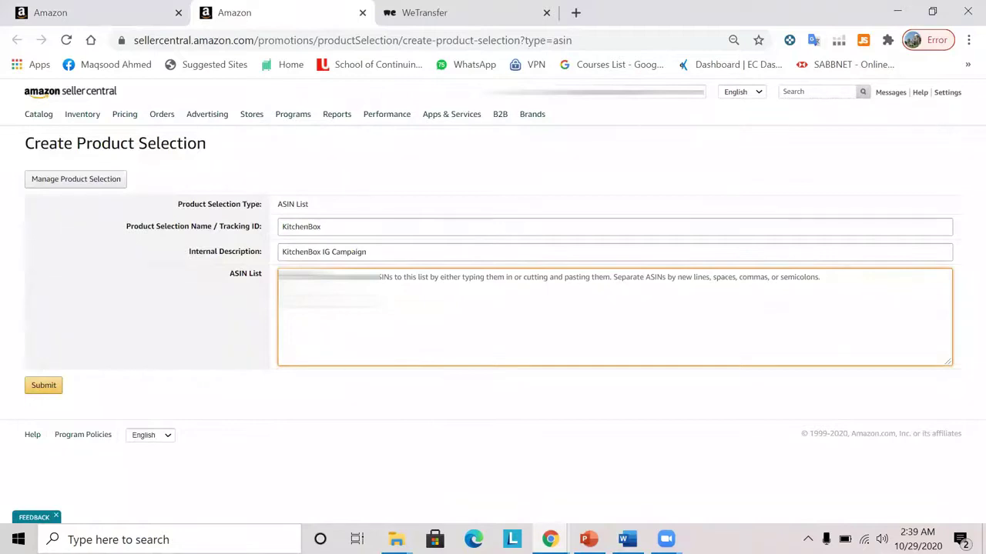
{"action": "key", "text": "ctrl+v"}
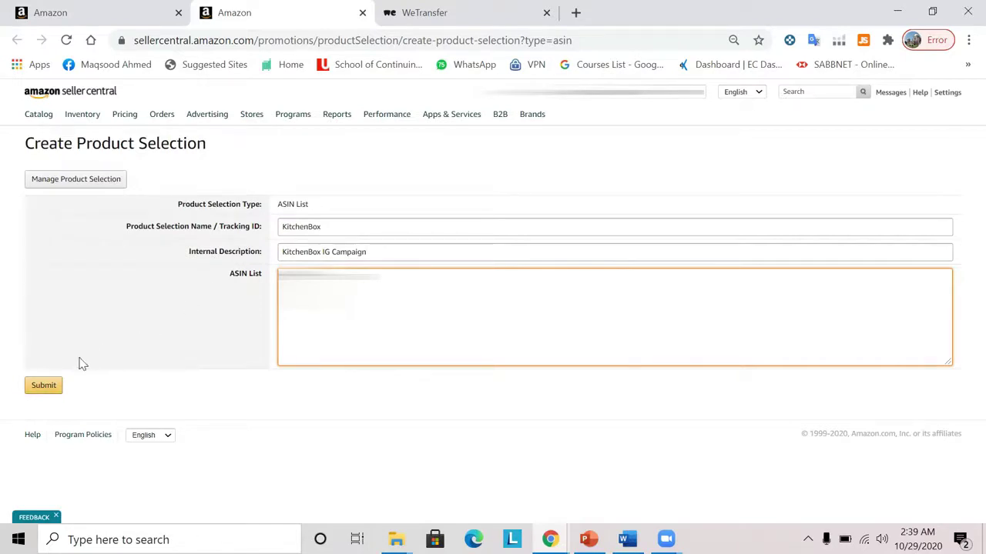
{"action": "left_click", "coordinate": [43, 386]}
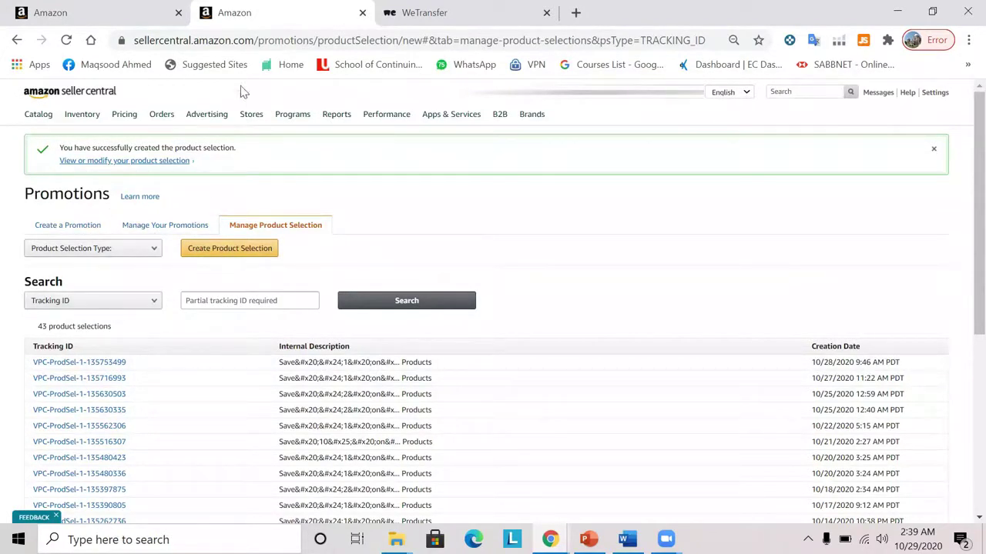
Step: Back in the promo code form, choose the KitchenBox product selection created 10/29/2020 as the purchased items
{"action": "left_click", "coordinate": [117, 20]}
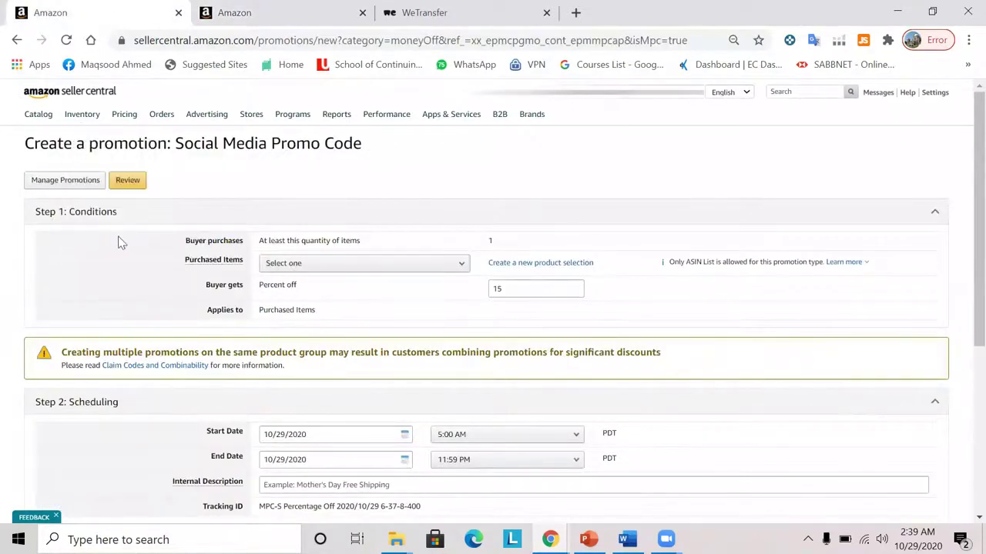
{"action": "mouse_move", "coordinate": [202, 266]}
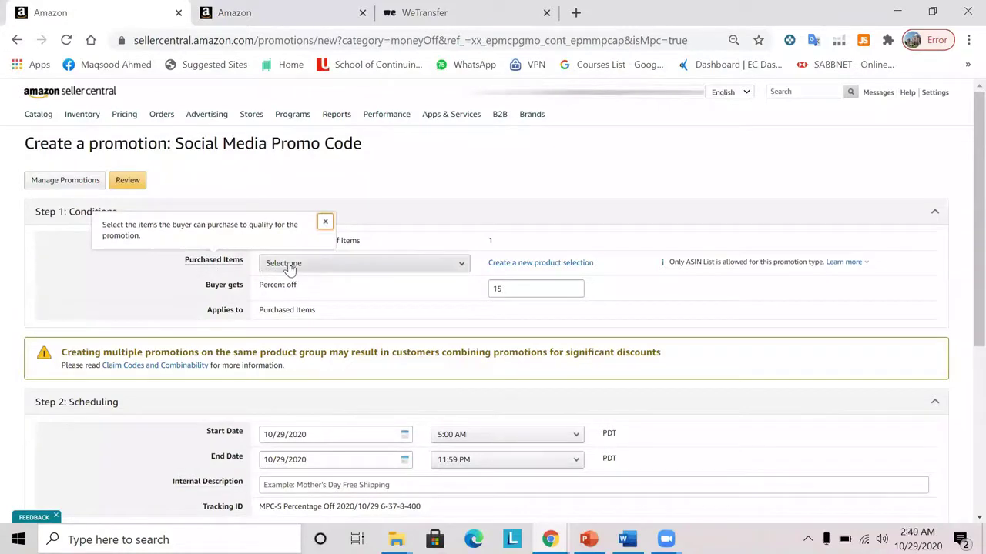
{"action": "left_click", "coordinate": [318, 268]}
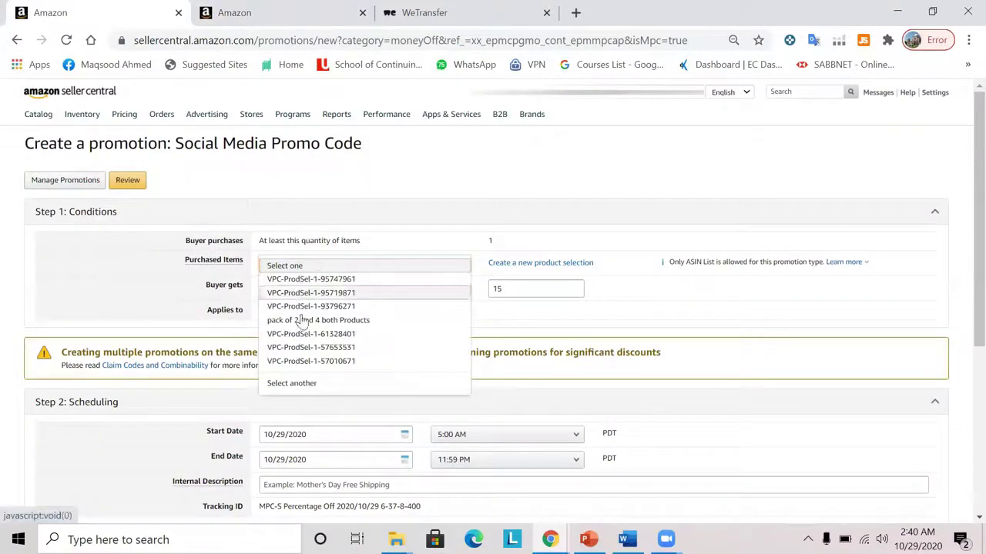
{"action": "left_click", "coordinate": [293, 383]}
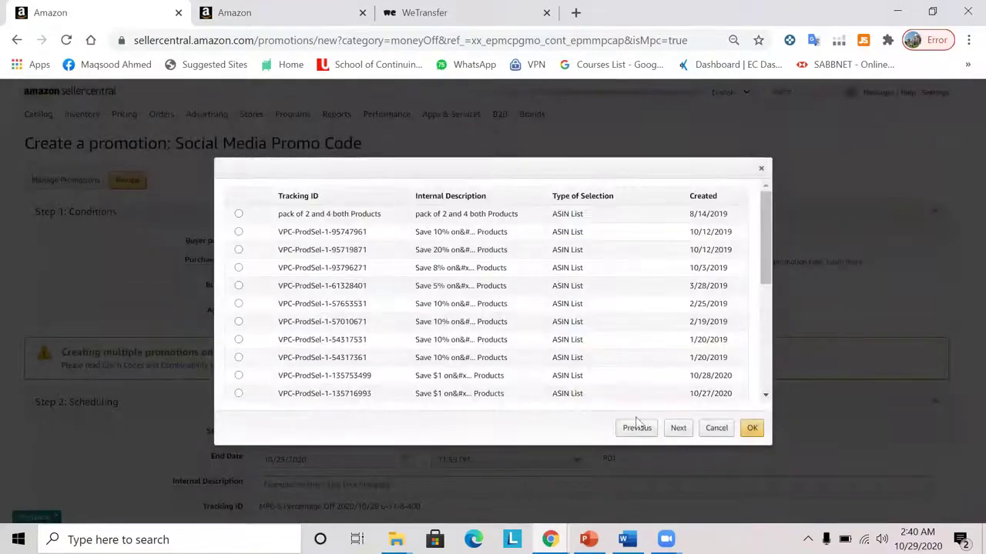
{"action": "scroll", "coordinate": [766, 389], "scroll_direction": "down", "scroll_amount": 5}
{"action": "left_click", "coordinate": [678, 429]}
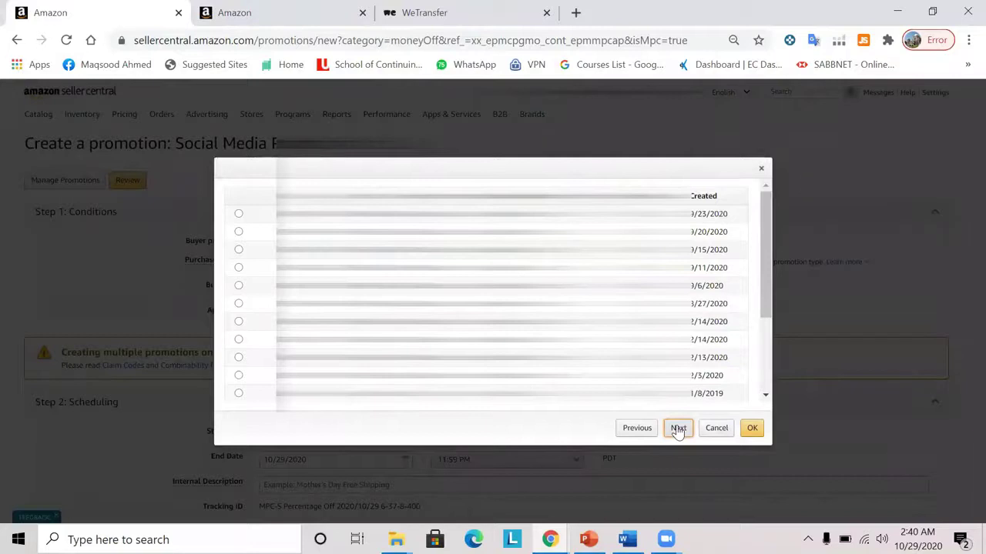
{"action": "scroll", "coordinate": [704, 352], "scroll_direction": "down", "scroll_amount": 3}
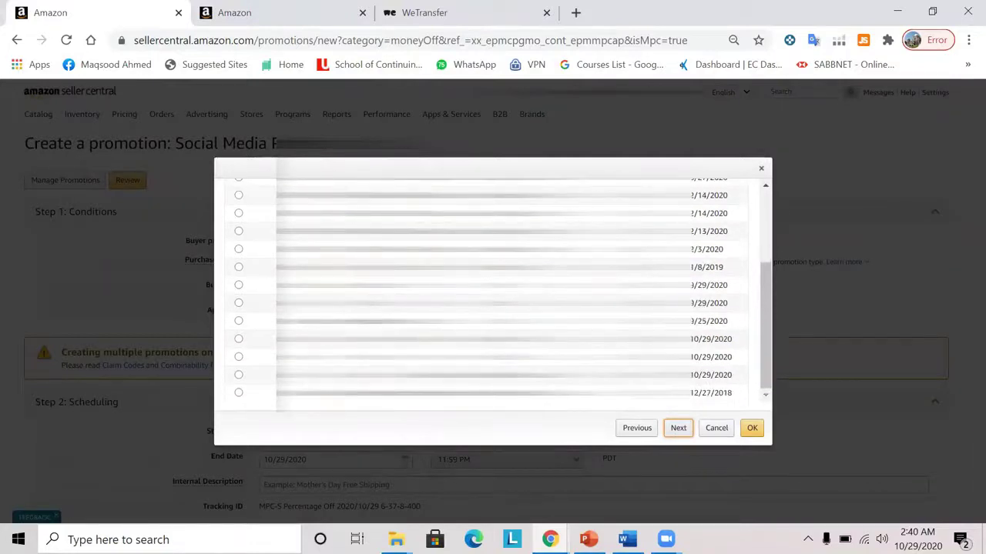
{"action": "left_click", "coordinate": [239, 376]}
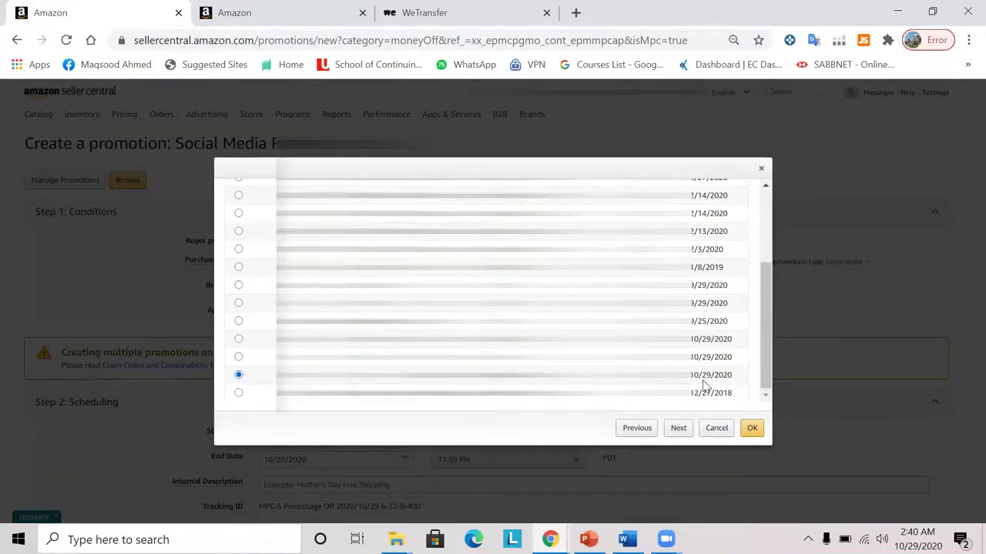
{"action": "left_click", "coordinate": [752, 430]}
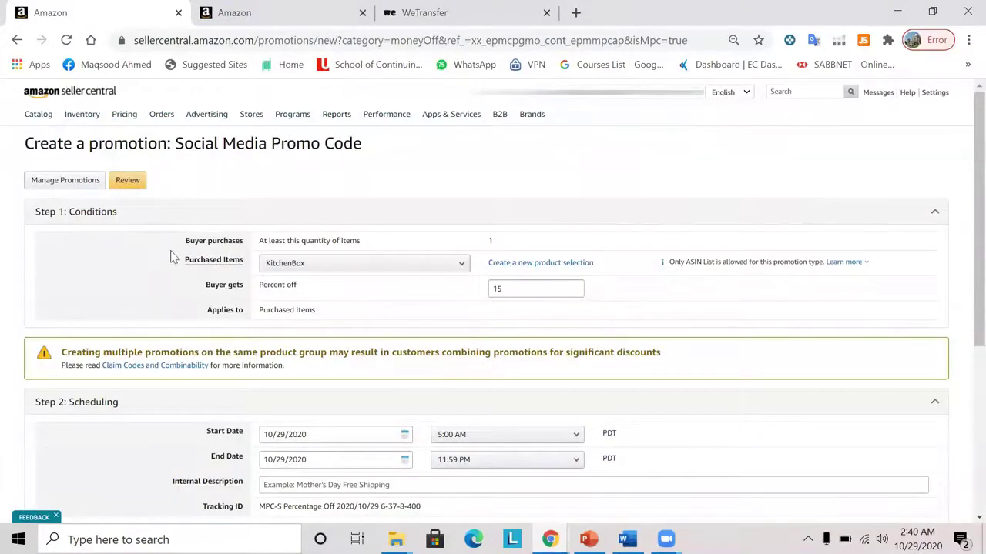
Step: Set the promotion's buyer discount to 25 percent off
{"action": "scroll", "coordinate": [180, 270], "scroll_direction": "down", "scroll_amount": 1}
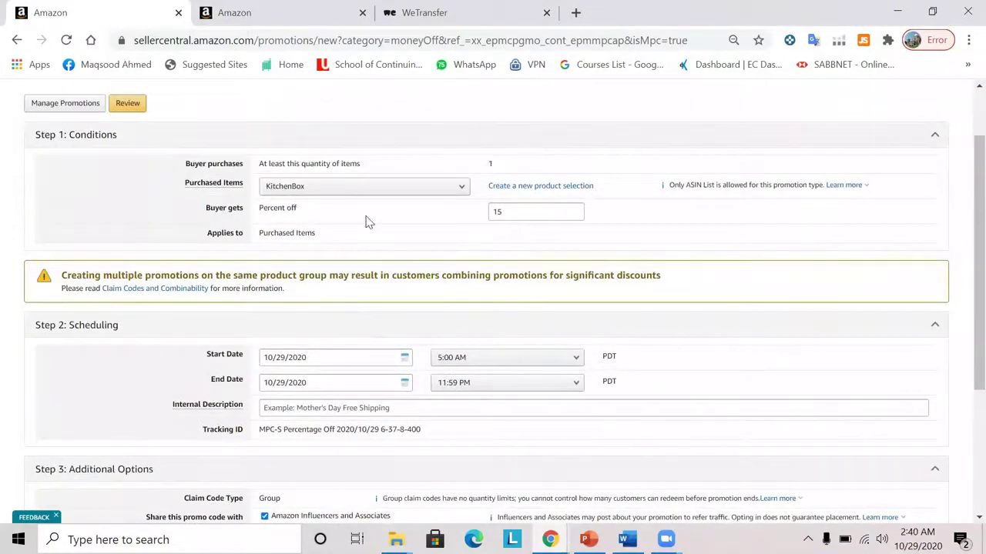
{"action": "double_click", "coordinate": [515, 209]}
{"action": "type", "text": "25"}
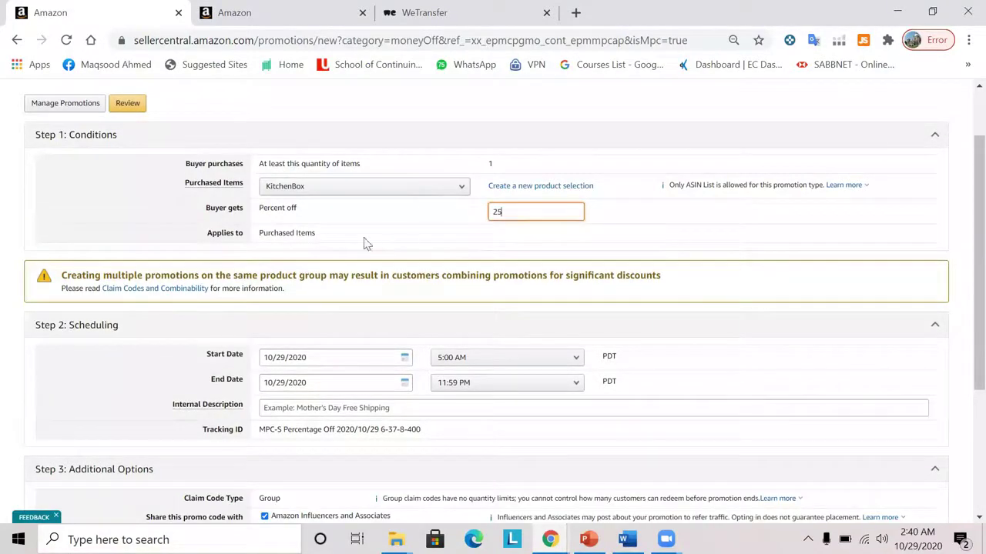
{"action": "left_click", "coordinate": [153, 214]}
Step: Set the promotion's end date to 11/03/2020
{"action": "scroll", "coordinate": [151, 214], "scroll_direction": "down", "scroll_amount": 1}
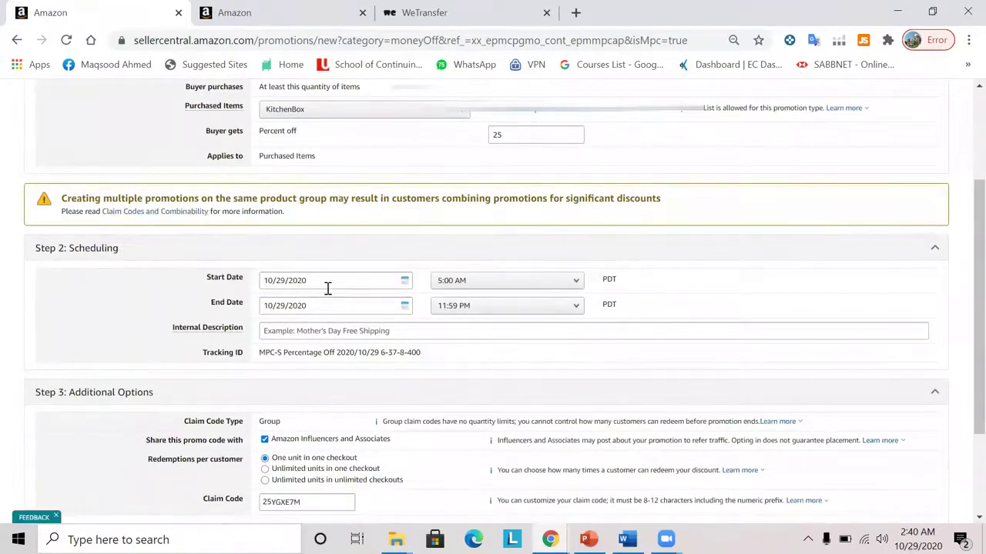
{"action": "scroll", "coordinate": [251, 298], "scroll_direction": "down", "scroll_amount": 1}
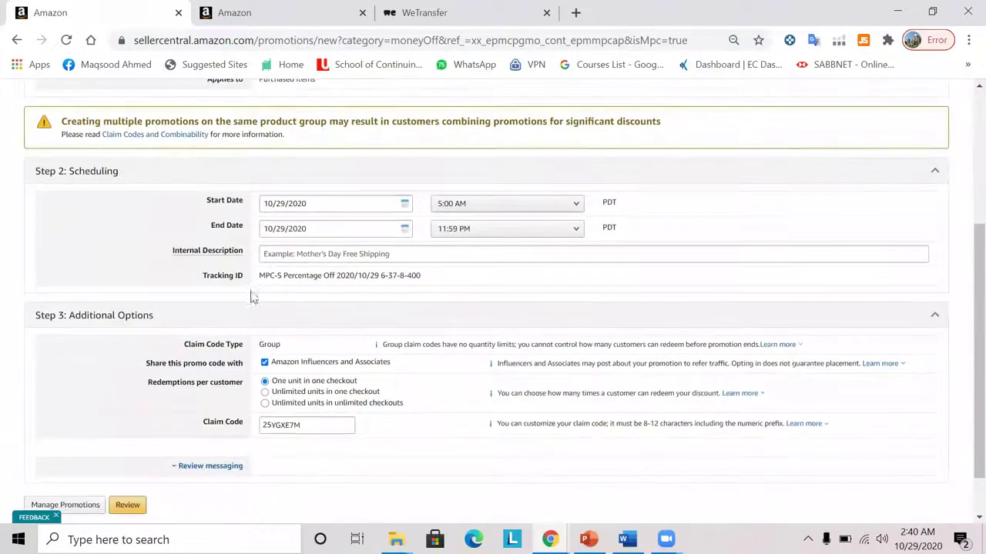
{"action": "left_click", "coordinate": [403, 228]}
{"action": "left_click", "coordinate": [388, 249]}
{"action": "left_click", "coordinate": [312, 280]}
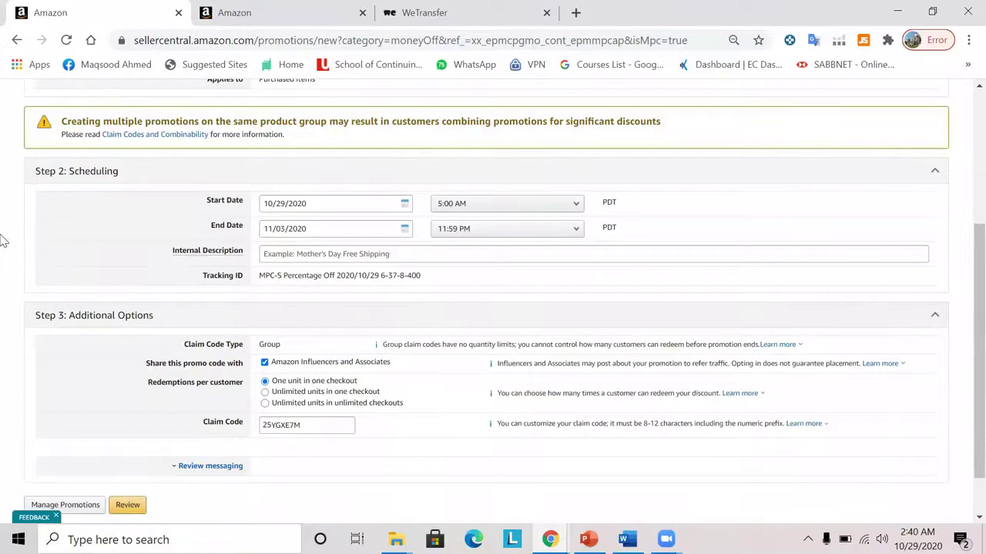
Step: Enter "KitchenBox IG Campaign-USA" as the promotion's internal description
{"action": "left_click", "coordinate": [287, 258]}
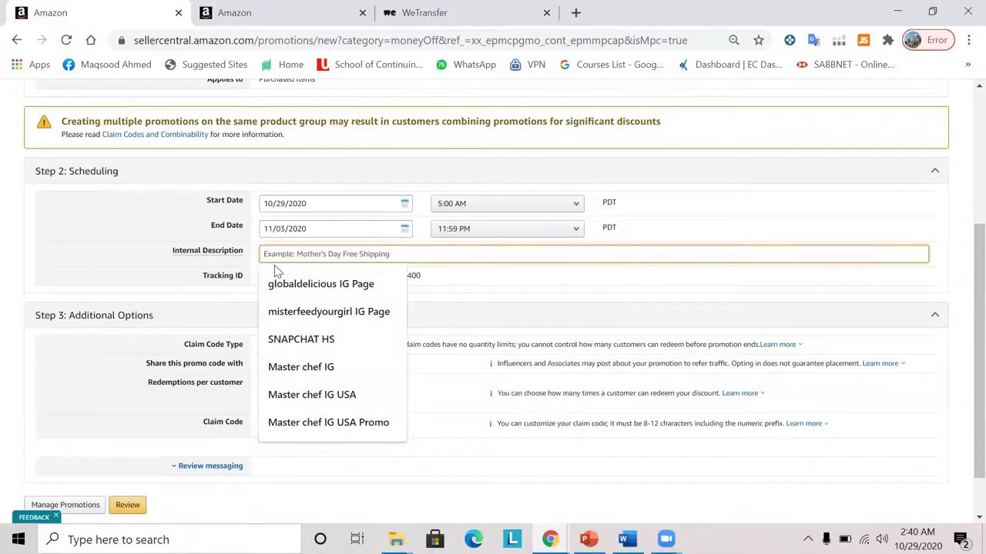
{"action": "type", "text": "Kitch"}
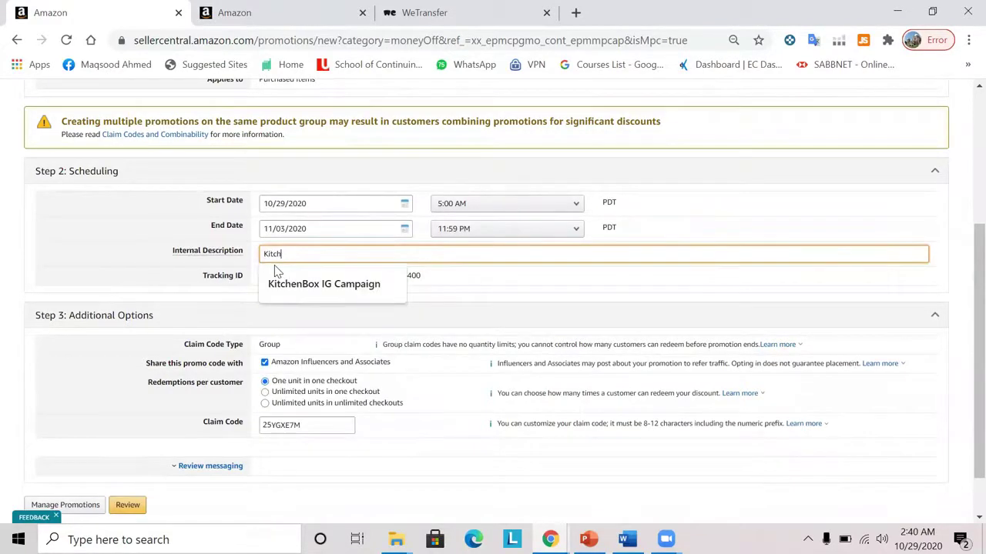
{"action": "key", "text": "Down"}
{"action": "type", "text": "n"}
{"action": "key", "text": "BackSpace"}
{"action": "type", "text": "n"}
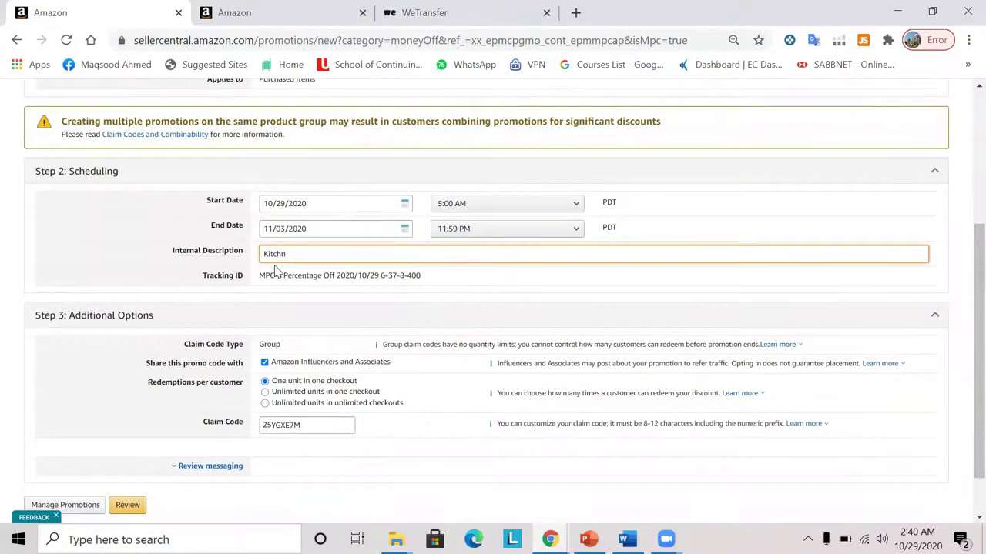
{"action": "key", "text": "BackSpace"}
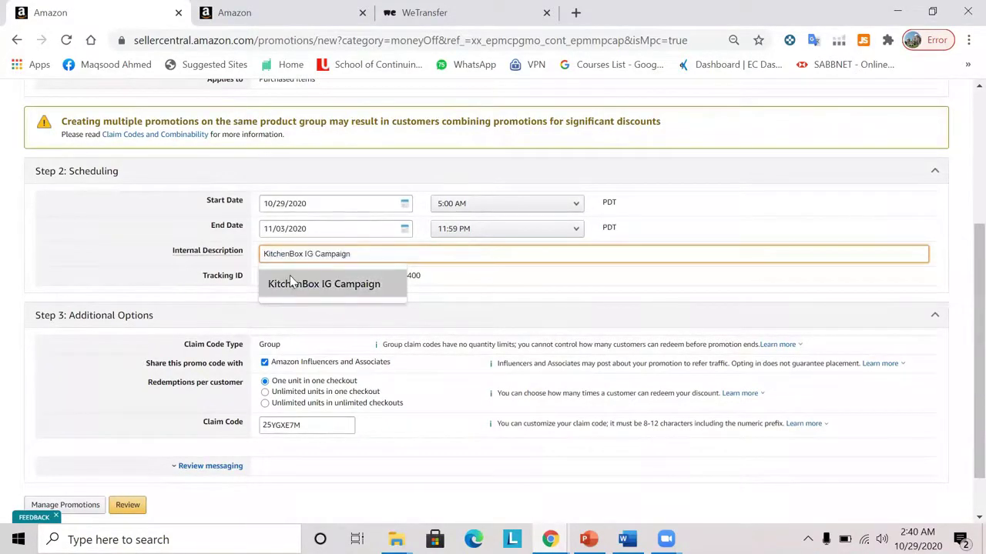
{"action": "left_click", "coordinate": [289, 283]}
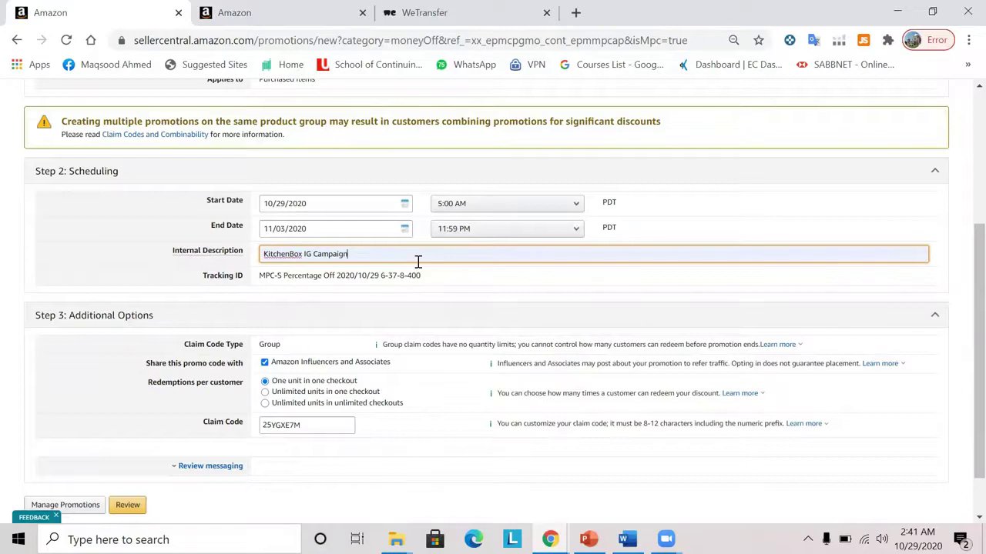
{"action": "type", "text": "-USA"}
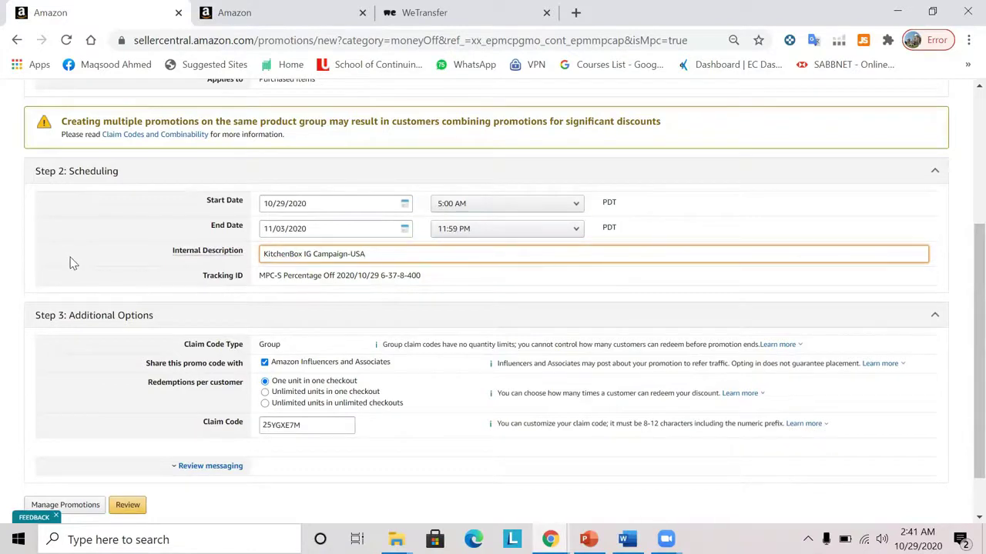
{"action": "scroll", "coordinate": [70, 262], "scroll_direction": "down", "scroll_amount": 1}
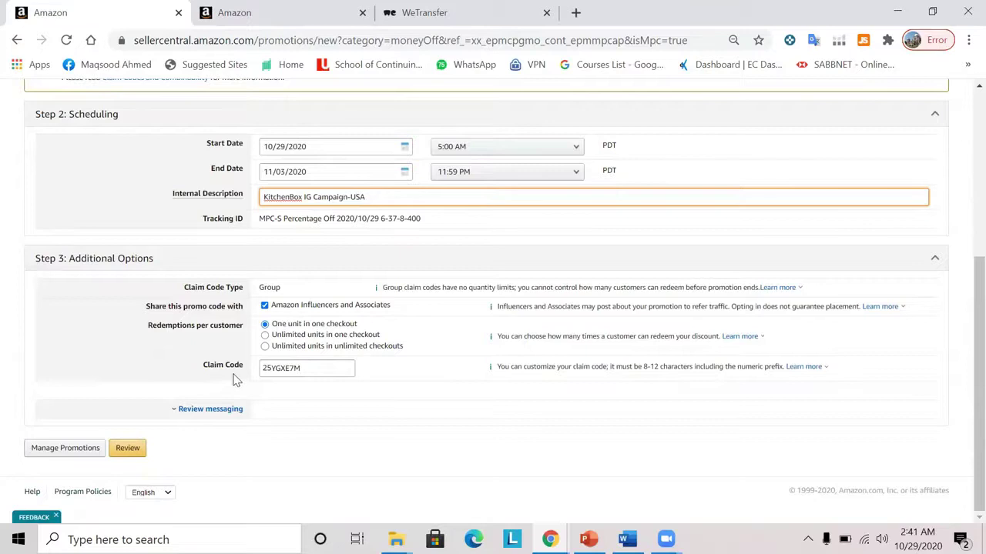
Step: Set the promotion's claim code to 25OFFKITCHEN, keeping the numeric prefix 25
{"action": "left_click_drag", "start_coordinate": [275, 374], "coordinate": [305, 369]}
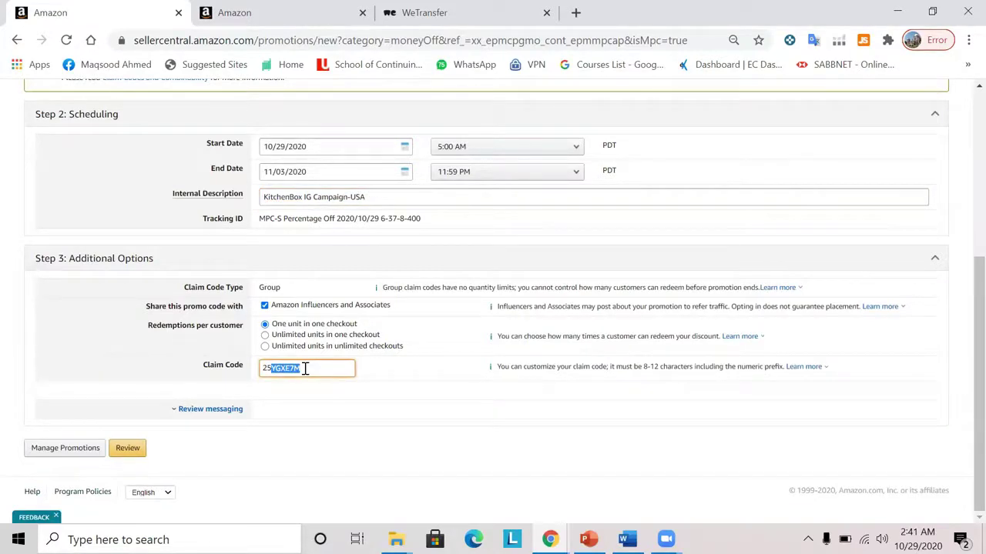
{"action": "type", "text": "Off"}
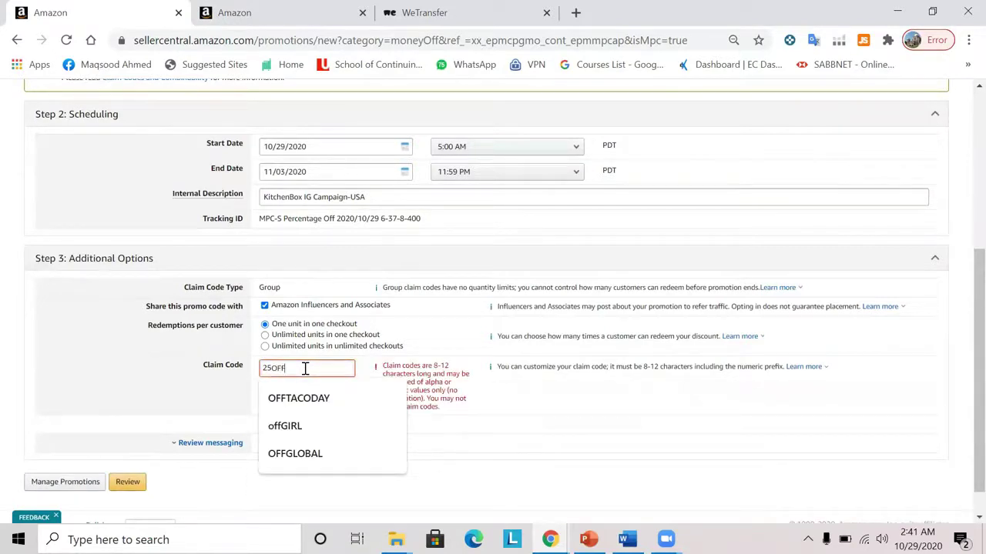
{"action": "type", "text": "KITCHEN"}
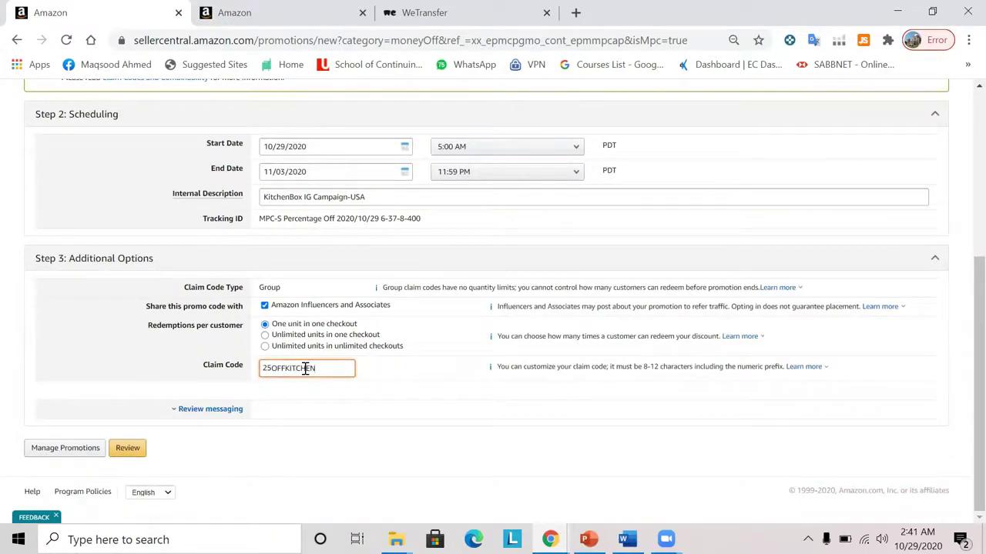
{"action": "left_click", "coordinate": [113, 376]}
Step: Review the promotion's conditions, scheduling and additional options, including the terms and conditions, and submit it
{"action": "left_click", "coordinate": [129, 449]}
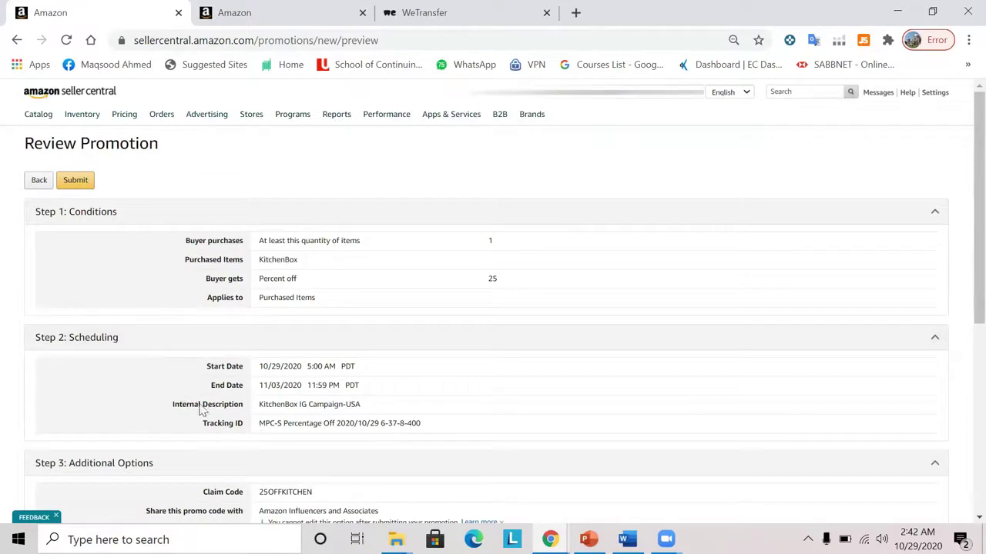
{"action": "scroll", "coordinate": [449, 423], "scroll_direction": "down", "scroll_amount": 1}
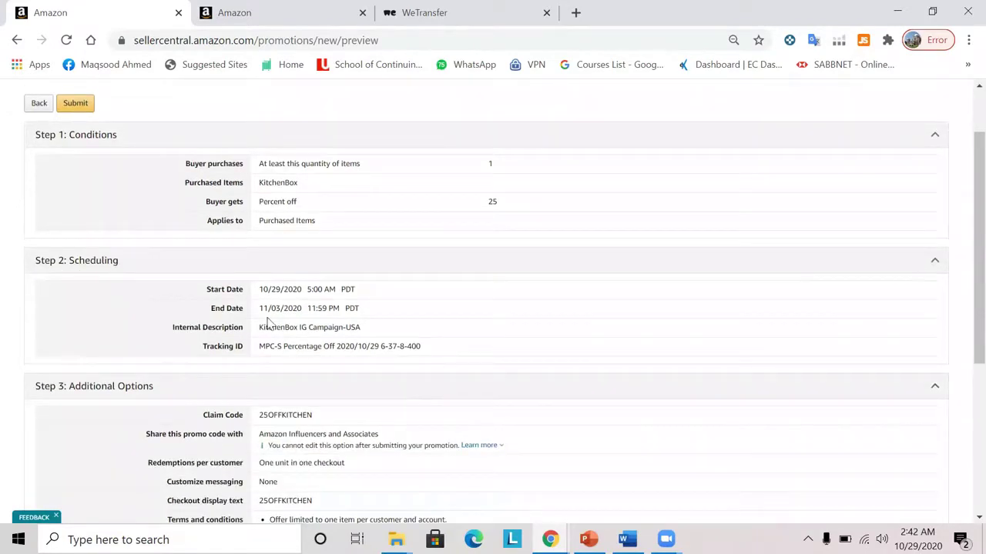
{"action": "scroll", "coordinate": [363, 374], "scroll_direction": "down", "scroll_amount": 2}
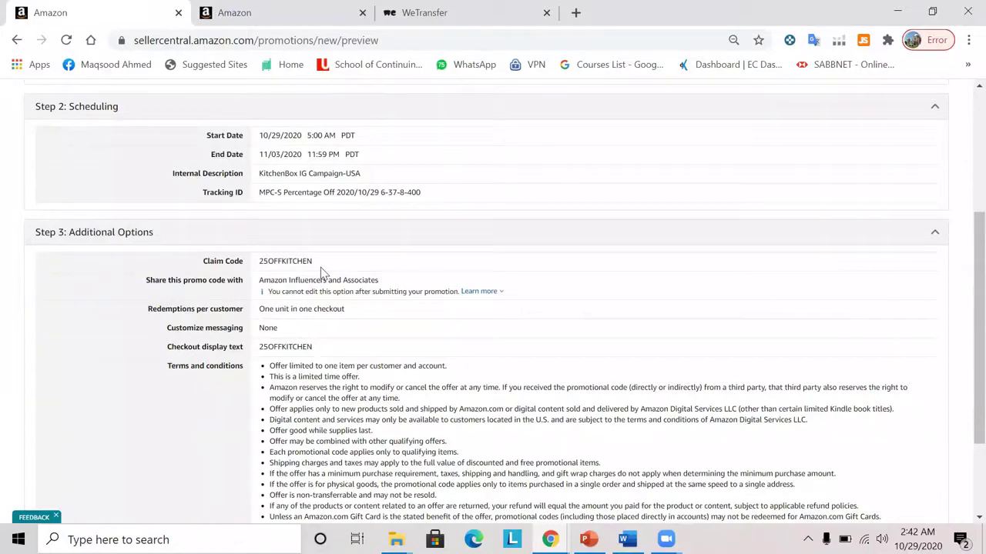
{"action": "scroll", "coordinate": [321, 267], "scroll_direction": "down", "scroll_amount": 1}
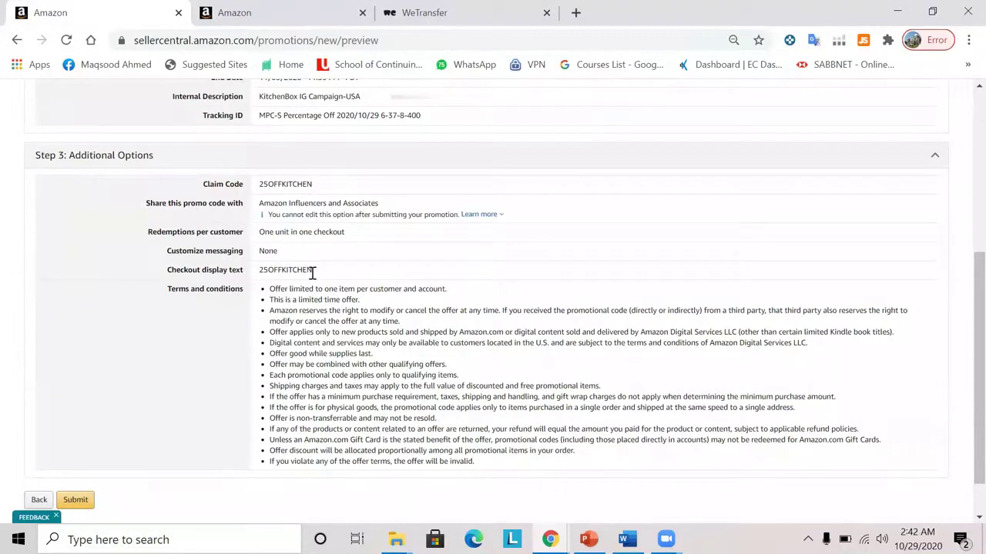
{"action": "scroll", "coordinate": [228, 275], "scroll_direction": "down", "scroll_amount": 1}
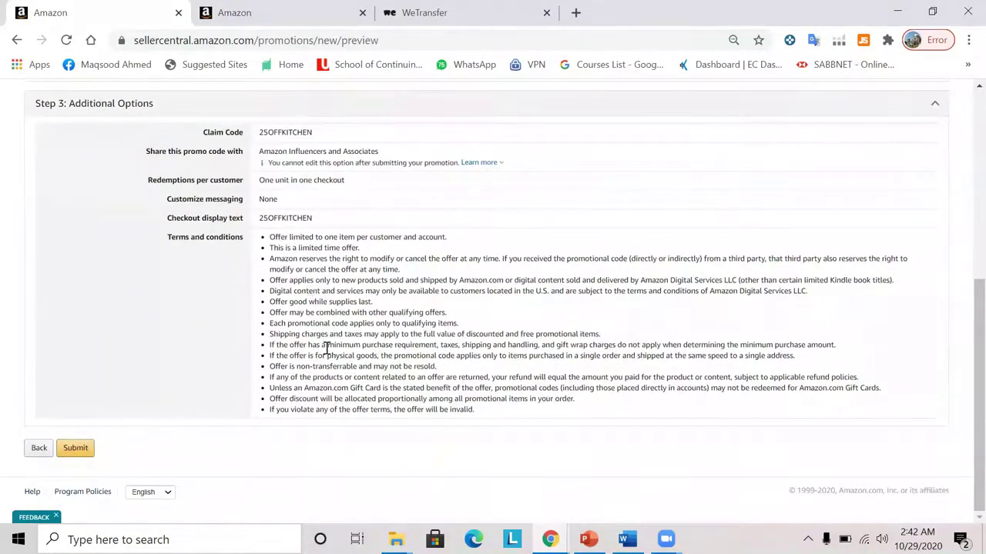
{"action": "left_click", "coordinate": [80, 450]}
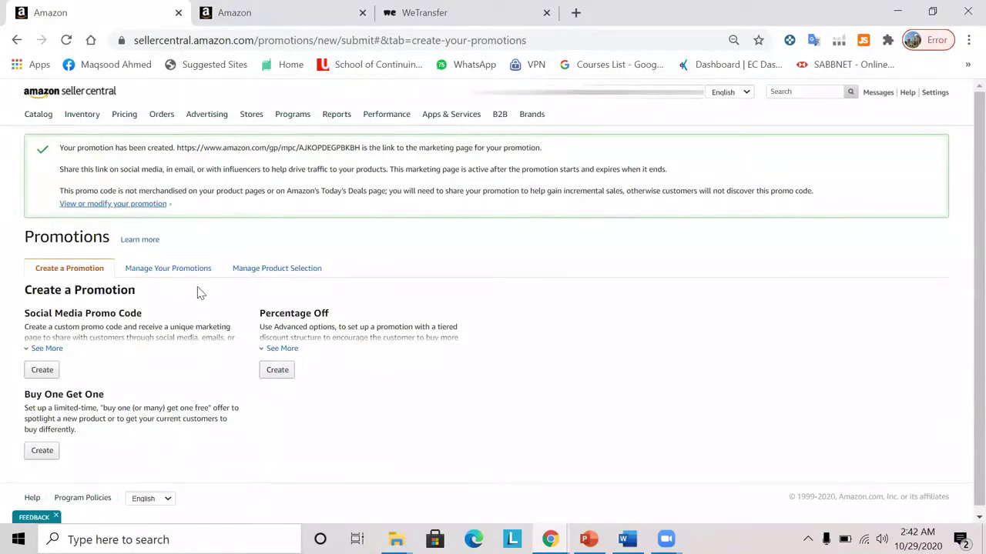
Step: Search the existing promotions with the status All and sort them by end date, latest first
{"action": "left_click", "coordinate": [158, 273]}
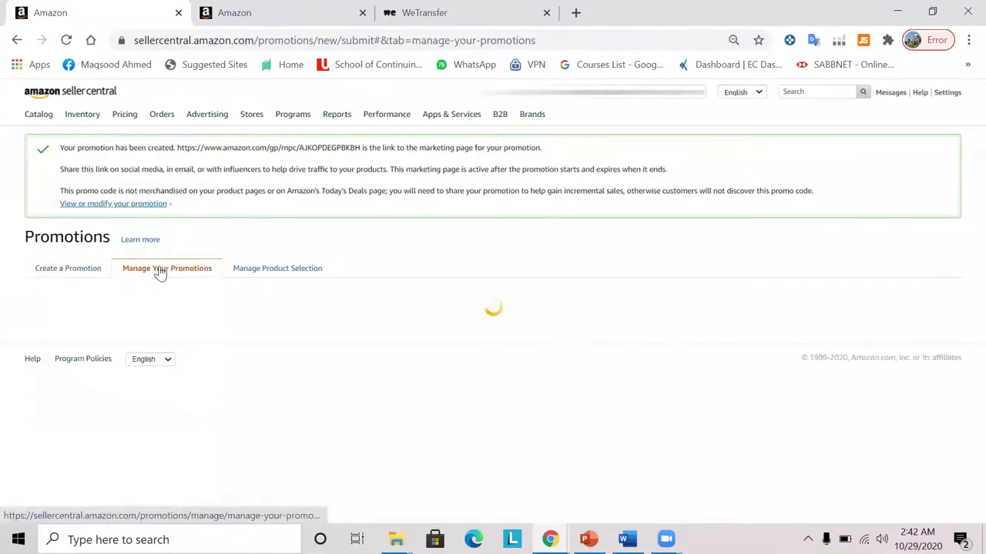
{"action": "scroll", "coordinate": [278, 258], "scroll_direction": "down", "scroll_amount": 2}
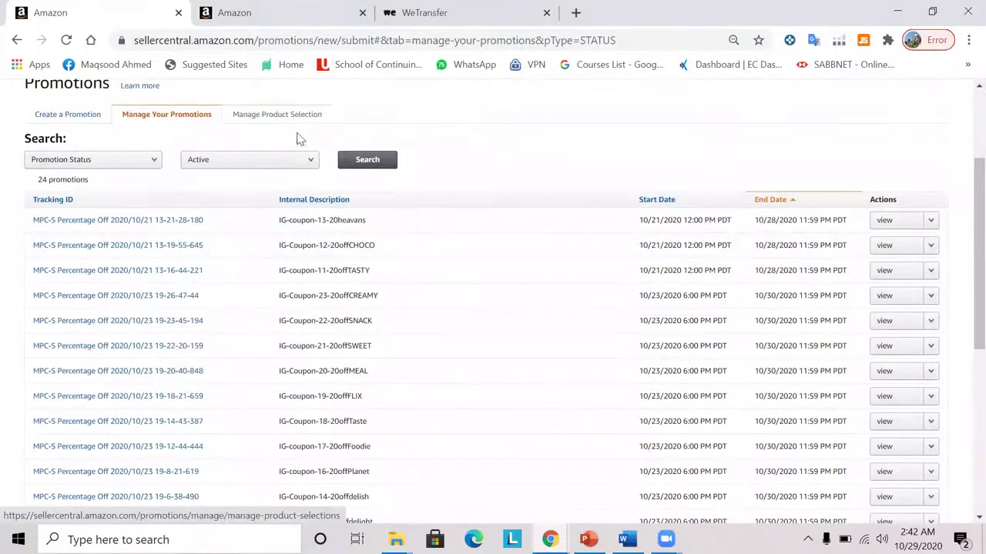
{"action": "left_click", "coordinate": [257, 160]}
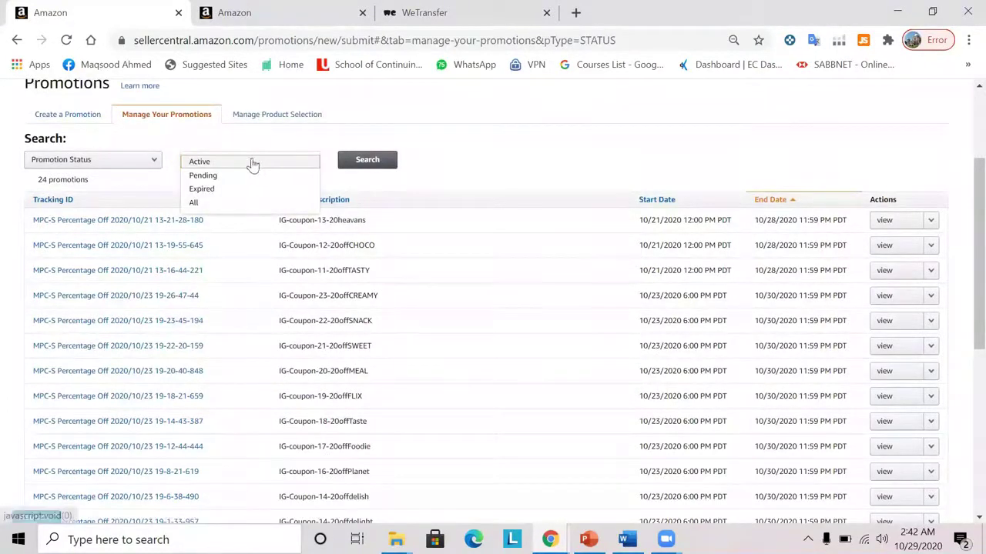
{"action": "left_click", "coordinate": [221, 205]}
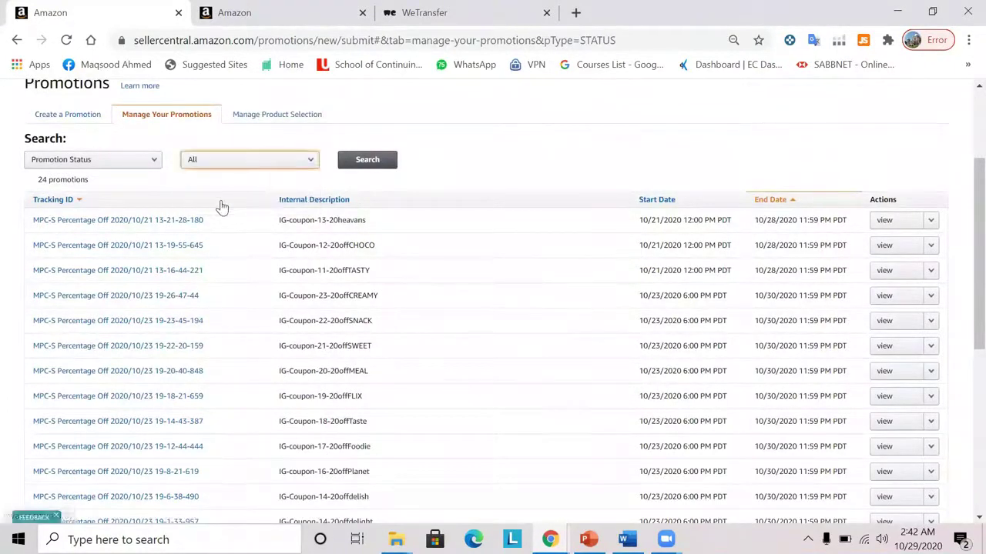
{"action": "left_click", "coordinate": [375, 161]}
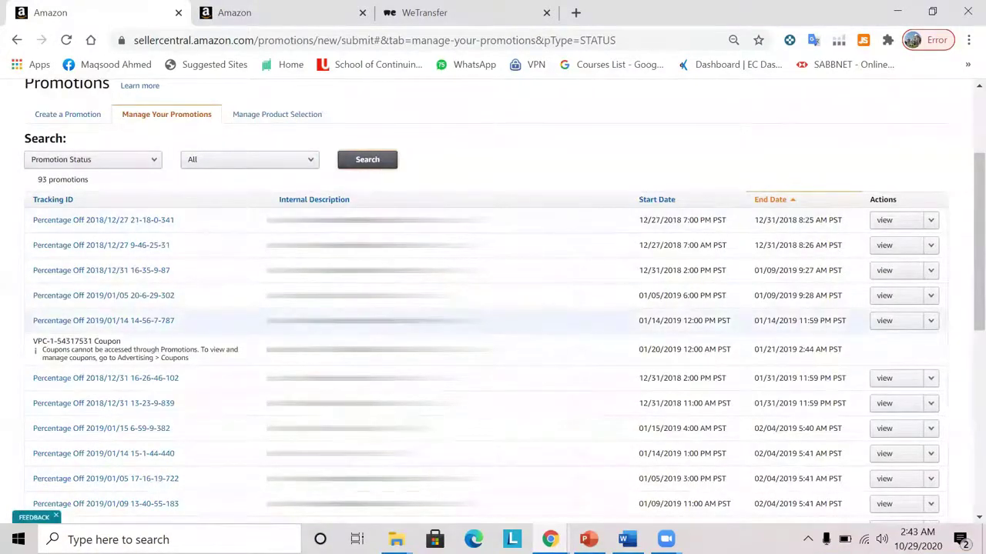
{"action": "left_click", "coordinate": [772, 200]}
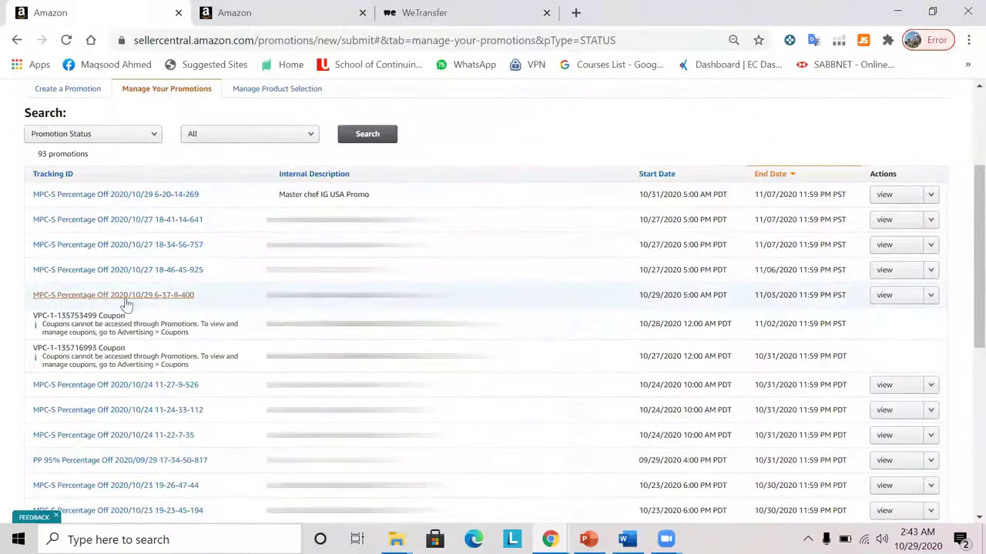
Step: Open the KitchenBox promotion ending 11/03/2020 and examine its details through to the link to the marketing page
{"action": "left_click_drag", "start_coordinate": [278, 295], "coordinate": [410, 295]}
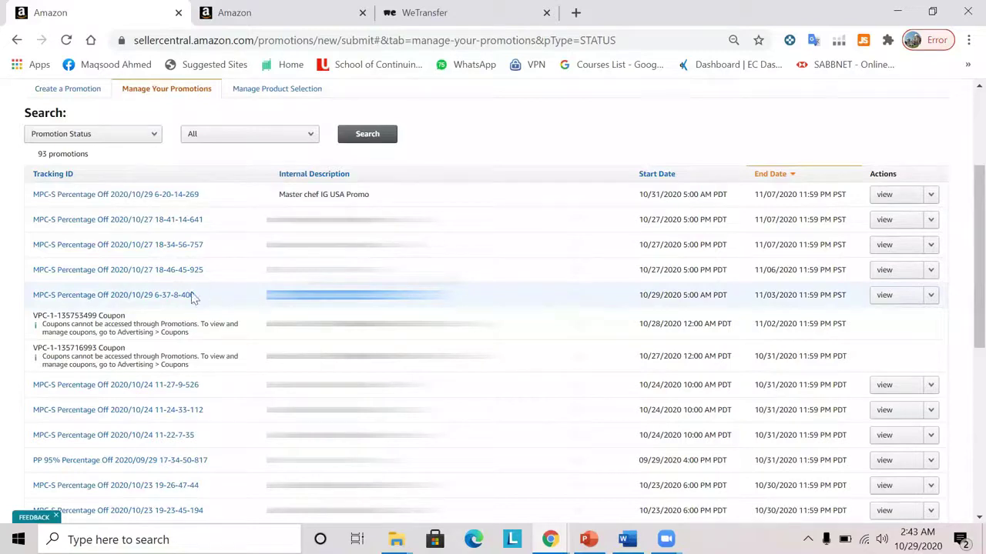
{"action": "left_click", "coordinate": [103, 299]}
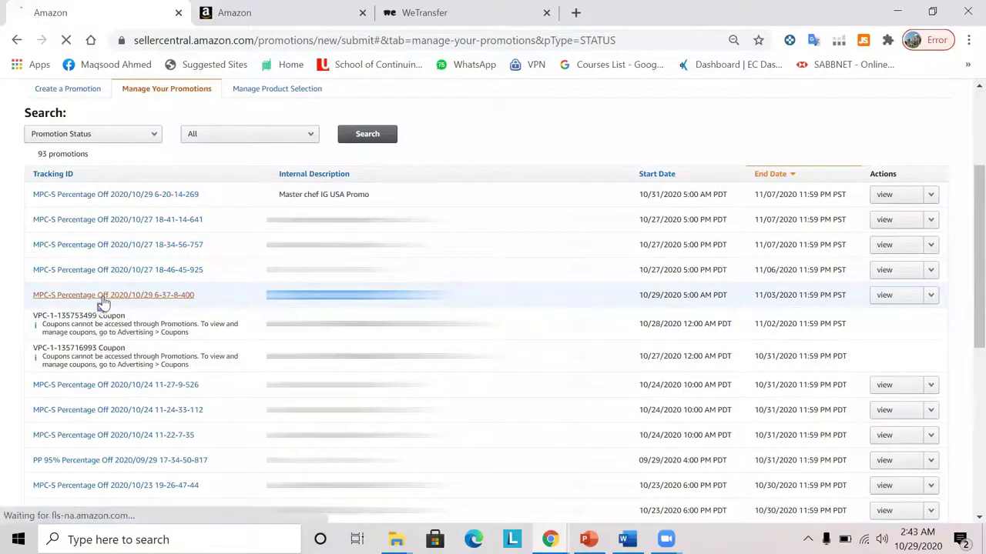
{"action": "scroll", "coordinate": [363, 283], "scroll_direction": "down", "scroll_amount": 2}
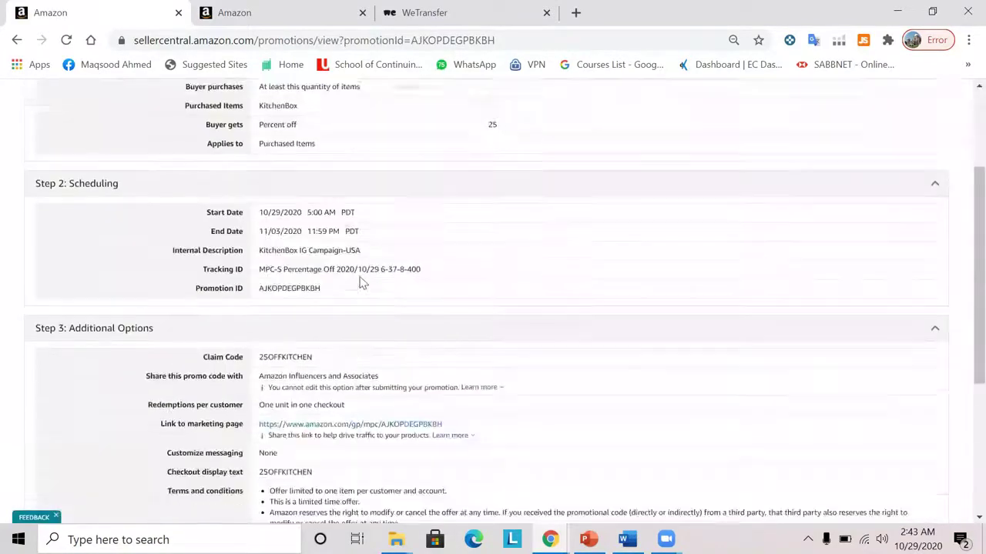
{"action": "scroll", "coordinate": [363, 283], "scroll_direction": "down", "scroll_amount": 3}
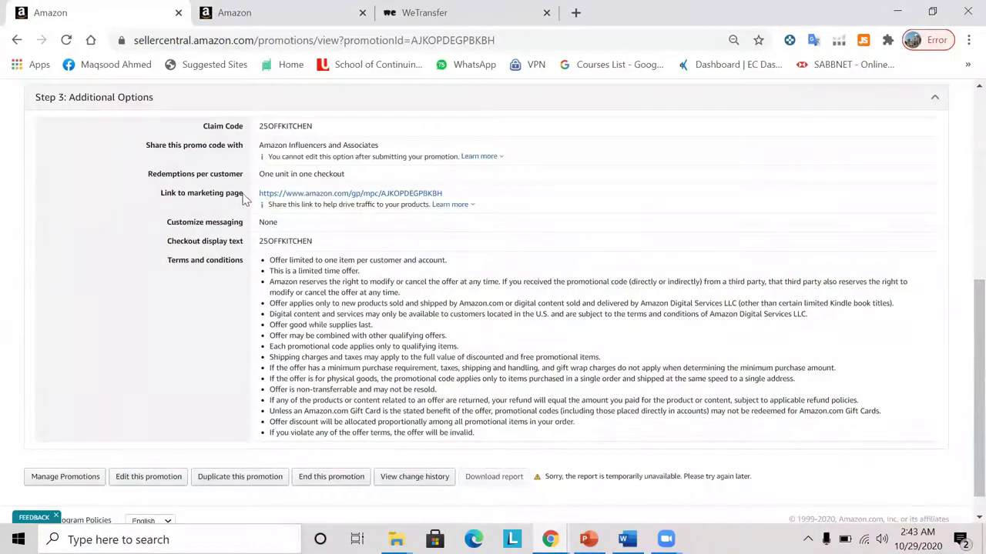
Step: Copy the promotion's marketing page link and paste it onto the "How it works" slide in PowerPoint
{"action": "left_click_drag", "start_coordinate": [444, 195], "coordinate": [261, 192]}
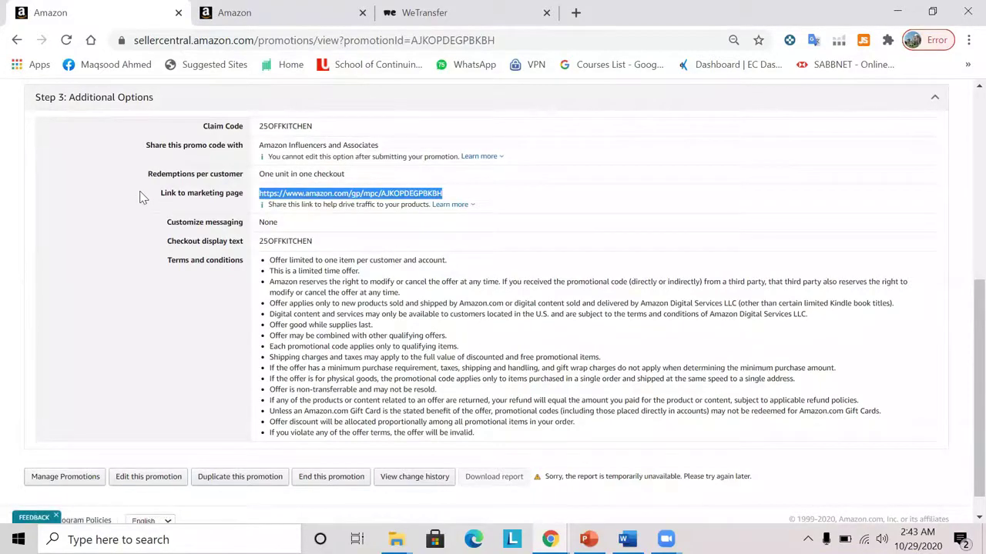
{"action": "left_click", "coordinate": [589, 539]}
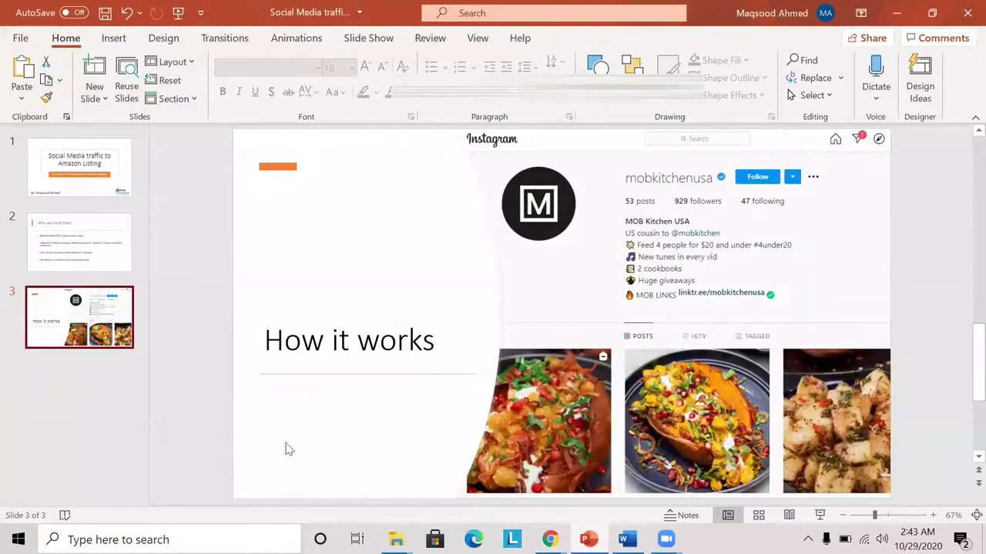
{"action": "left_click", "coordinate": [171, 317]}
{"action": "key", "text": "ctrl+v"}
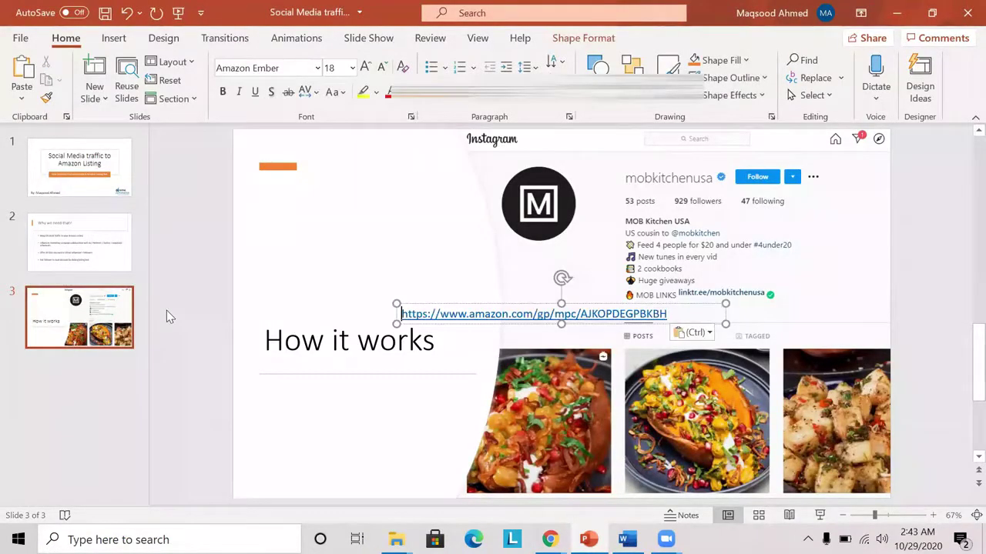
Step: Move the pasted link directly beneath the MOB LINKS line of the Instagram profile picture and deselect it
{"action": "left_click_drag", "start_coordinate": [395, 324], "coordinate": [541, 304]}
{"action": "left_click_drag", "start_coordinate": [726, 320], "coordinate": [891, 299]}
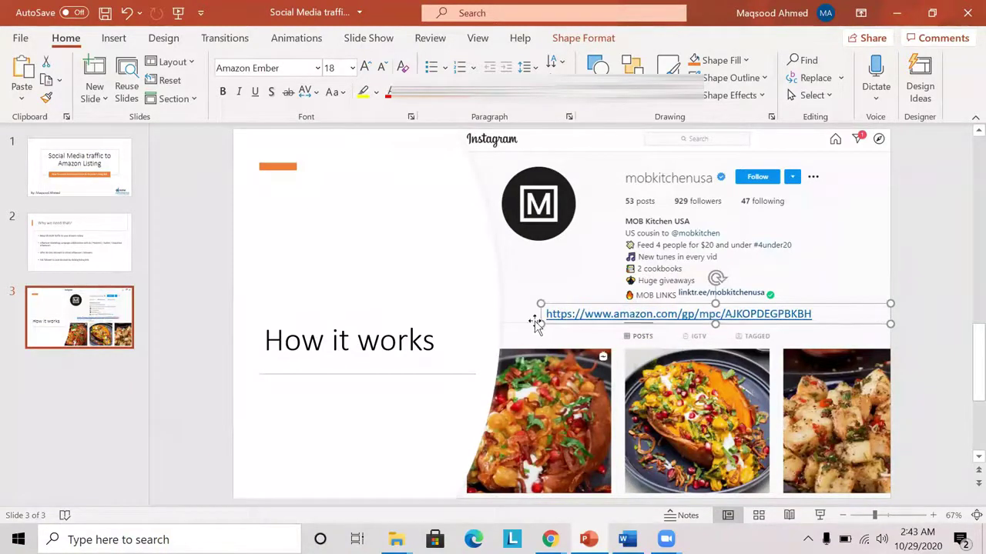
{"action": "left_click_drag", "start_coordinate": [550, 306], "coordinate": [623, 295]}
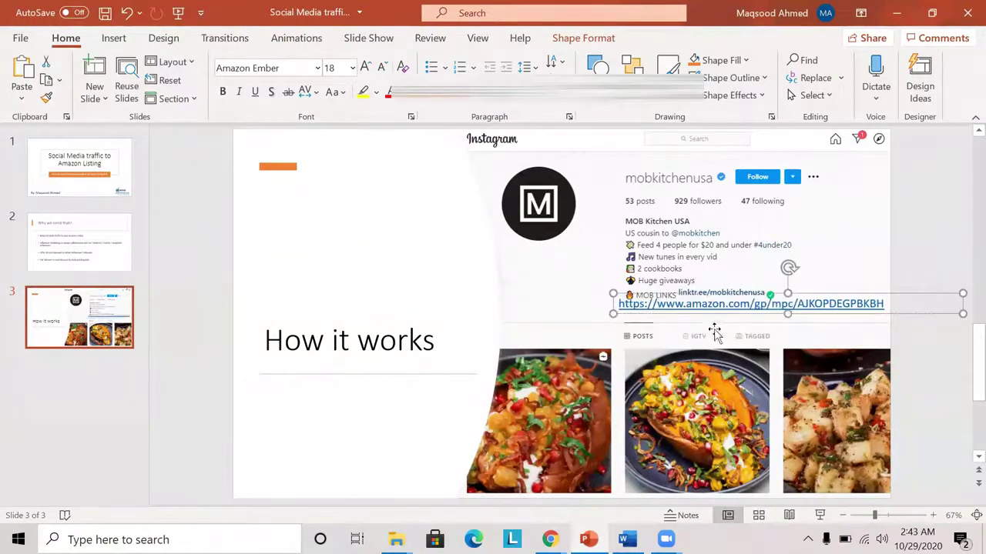
{"action": "key", "text": "ctrl+z"}
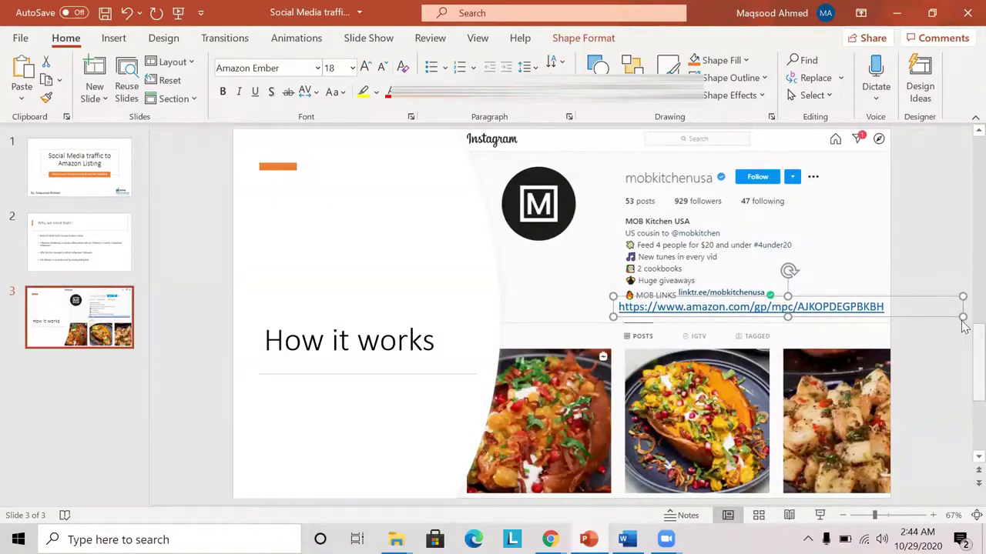
{"action": "left_click", "coordinate": [913, 279]}
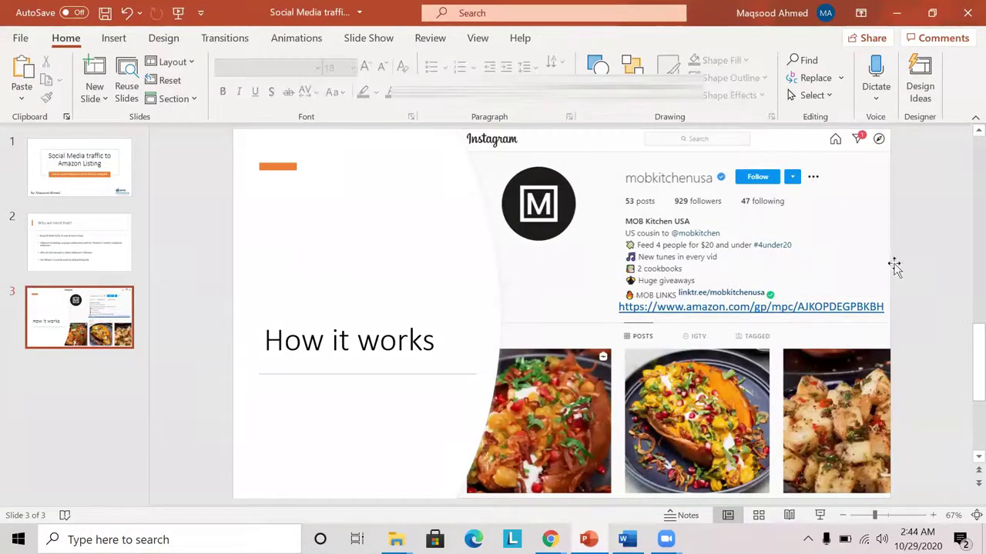